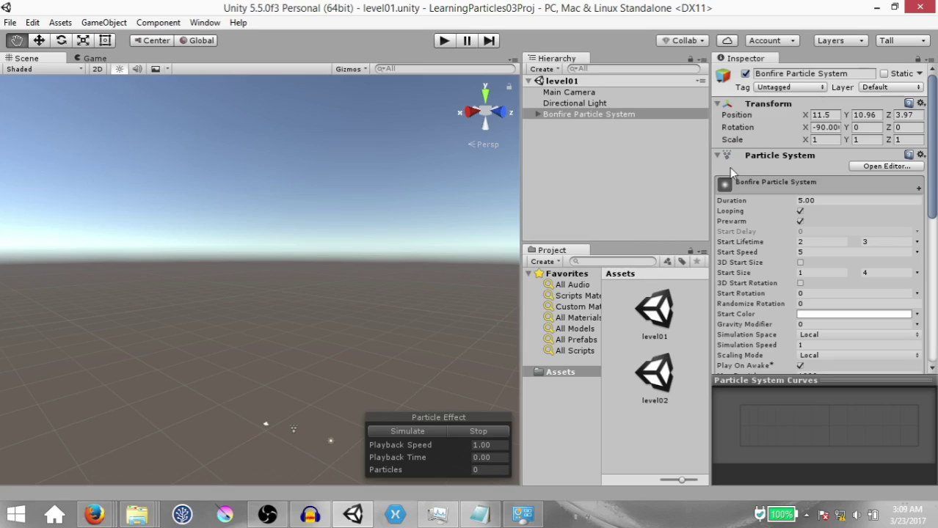
Step: Switch the editor layout to Default and back to Tall
click(920, 42)
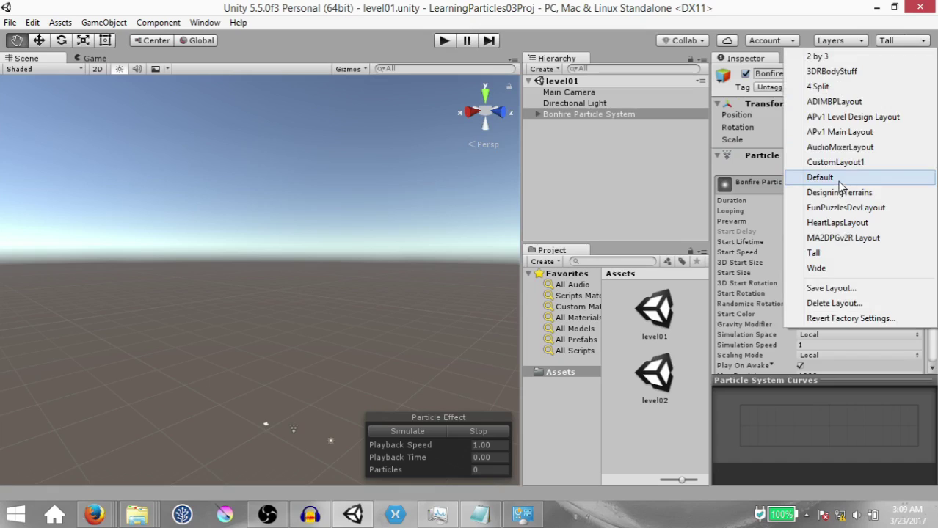
click(819, 177)
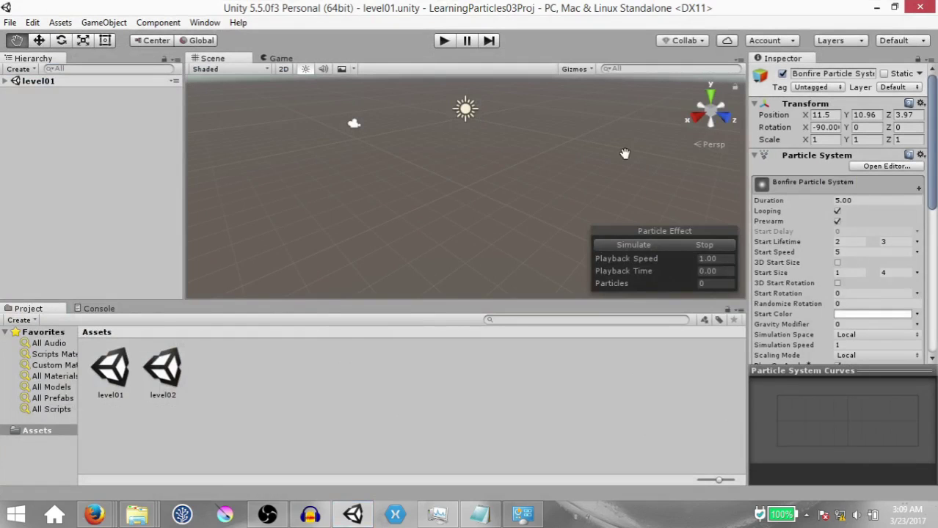
click(905, 41)
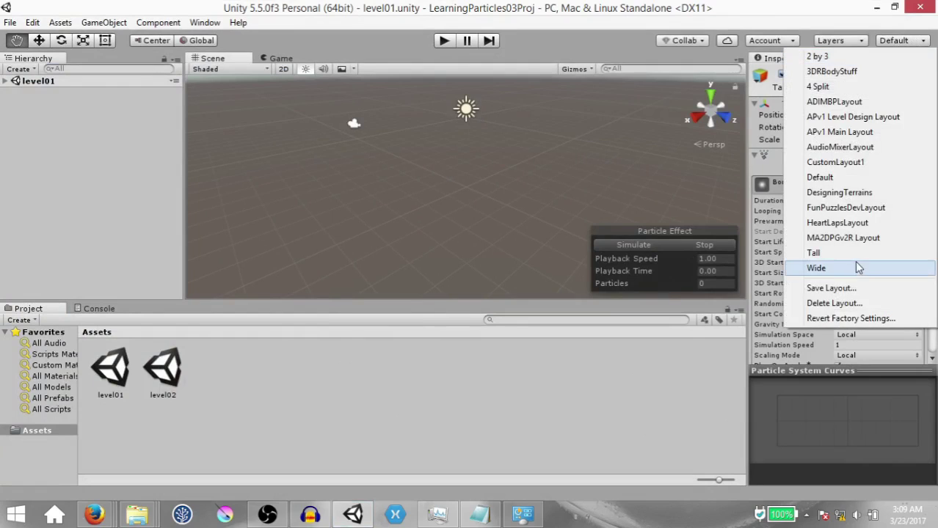
click(844, 257)
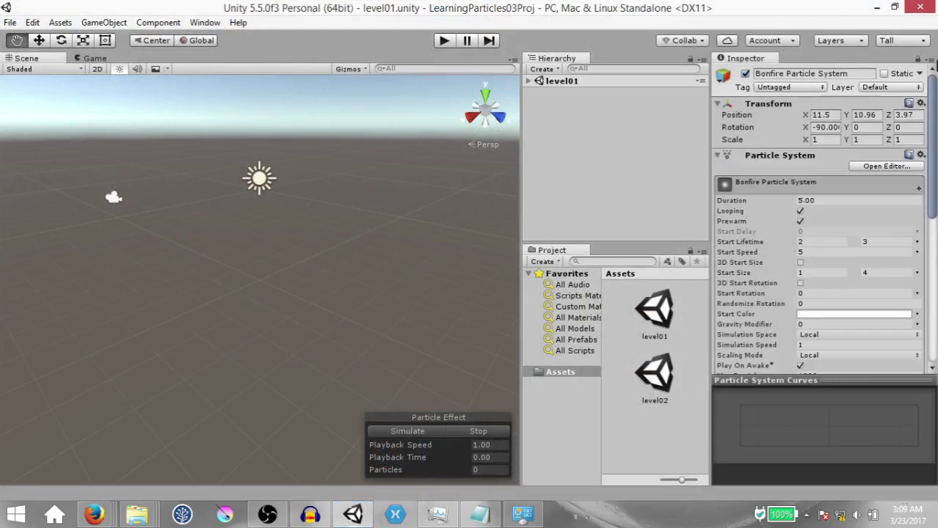
click(915, 41)
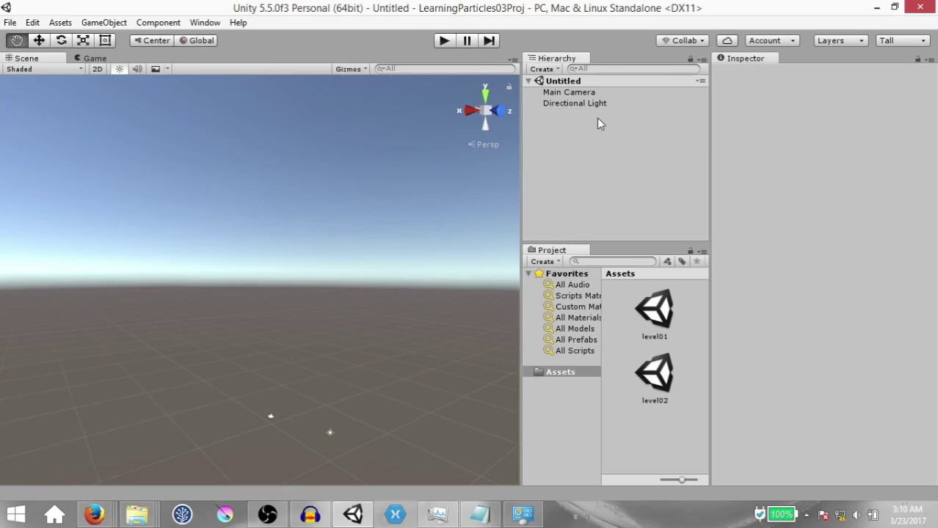
Step: Add a particle system to the scene hierarchy and rename it Bonfire Particle System
right_click(578, 149)
click(660, 357)
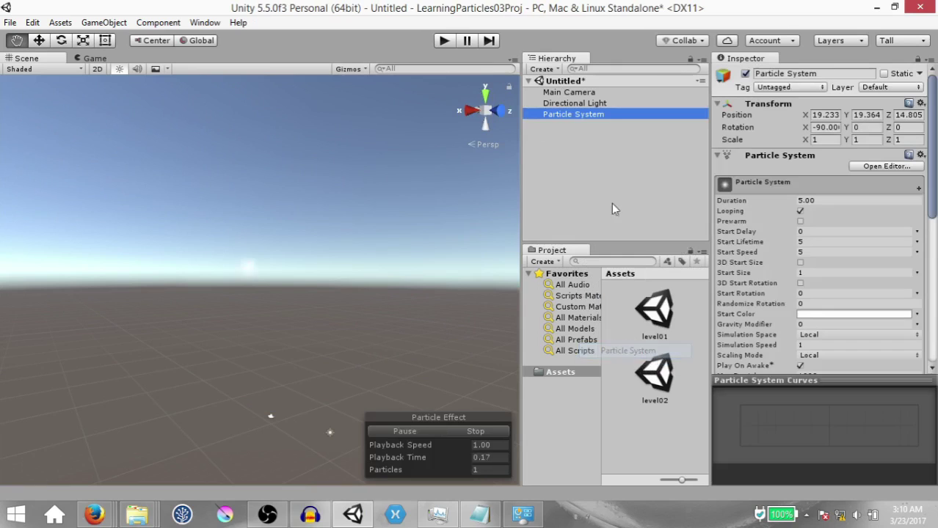
alt+drag(364, 253, 364, 287)
click(609, 116)
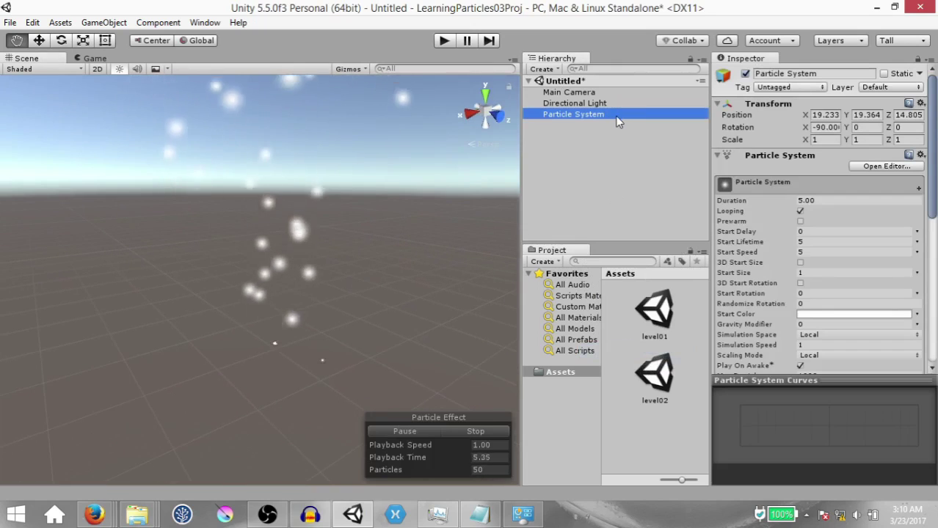
click(616, 118)
text(Bonfire)
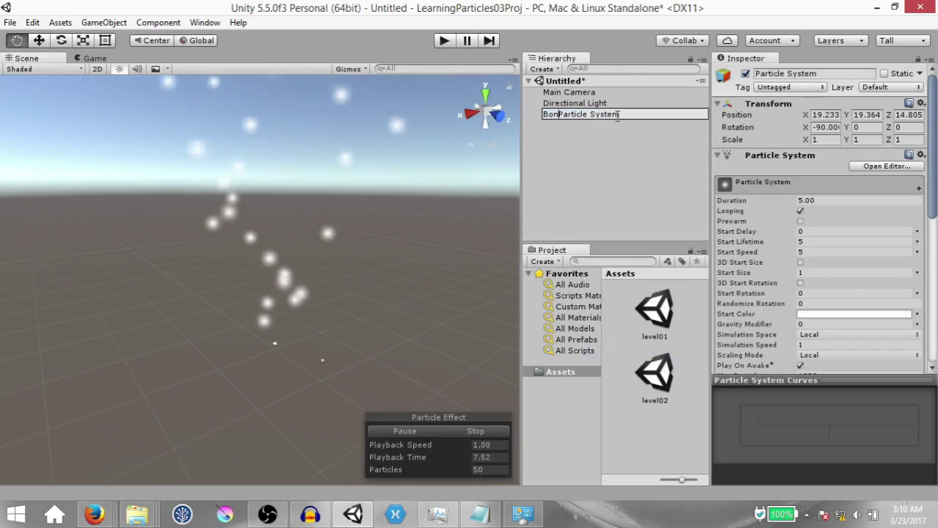
key(Return)
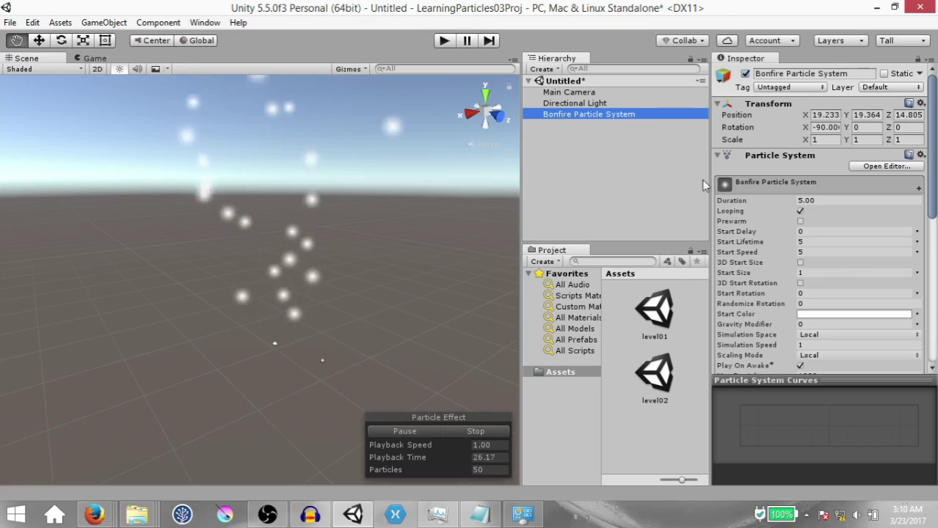
Step: Set the emitter cone's angle to 0 and its radius to 2 in the Shape module
scroll(827, 256, down, 5)
scroll(820, 290, up, 1)
click(816, 284)
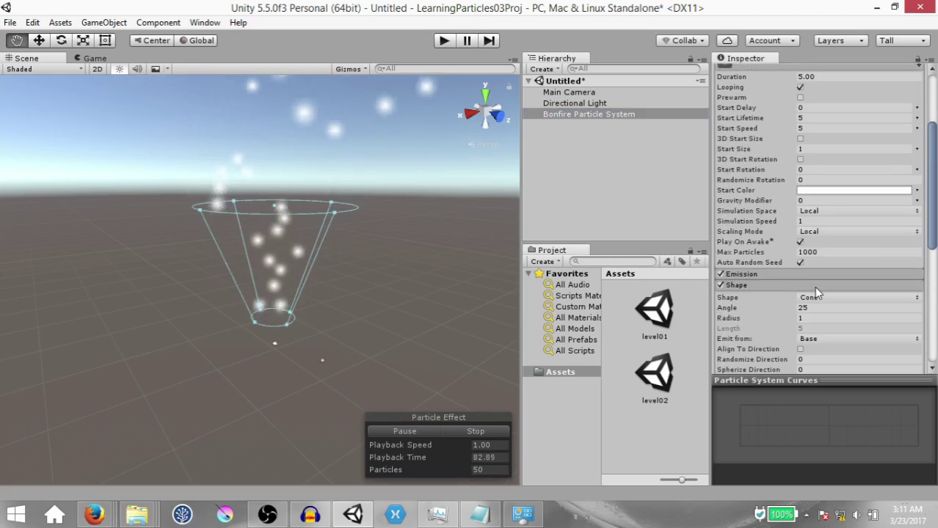
scroll(813, 286, down, 3)
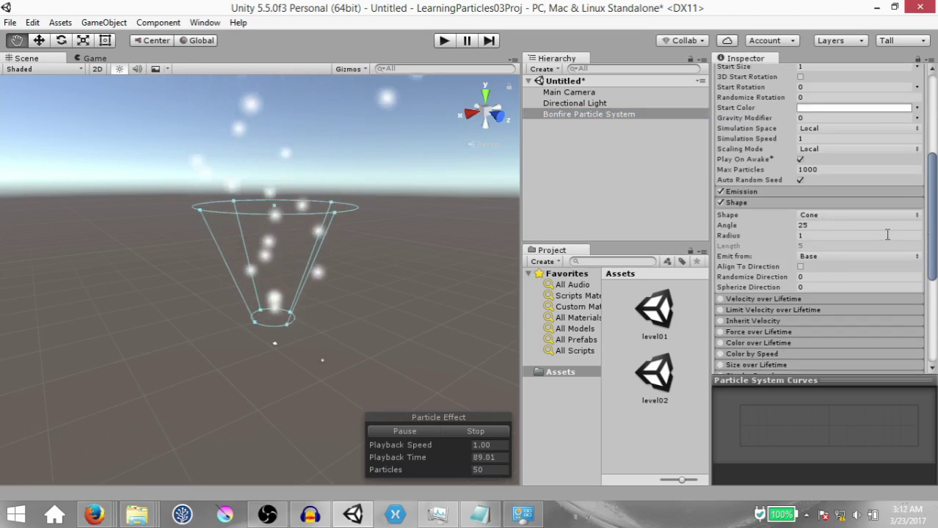
click(804, 224)
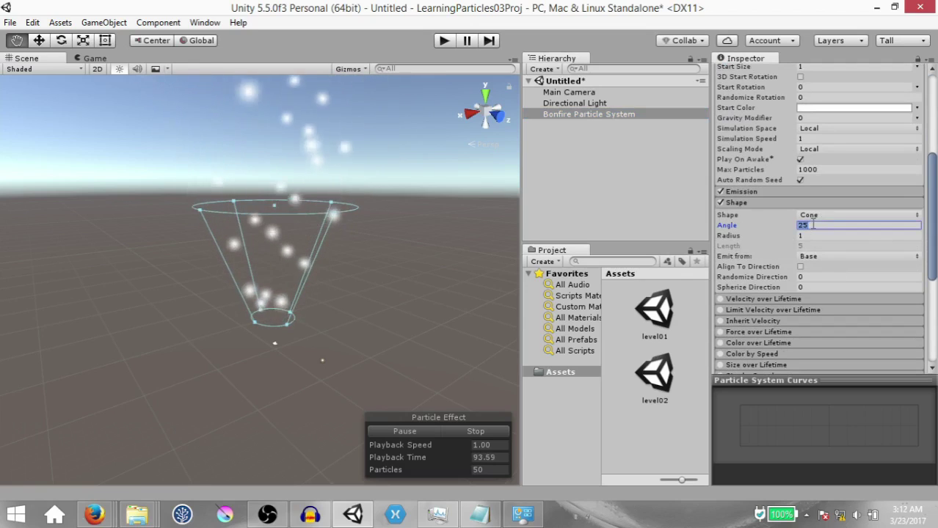
text(0)
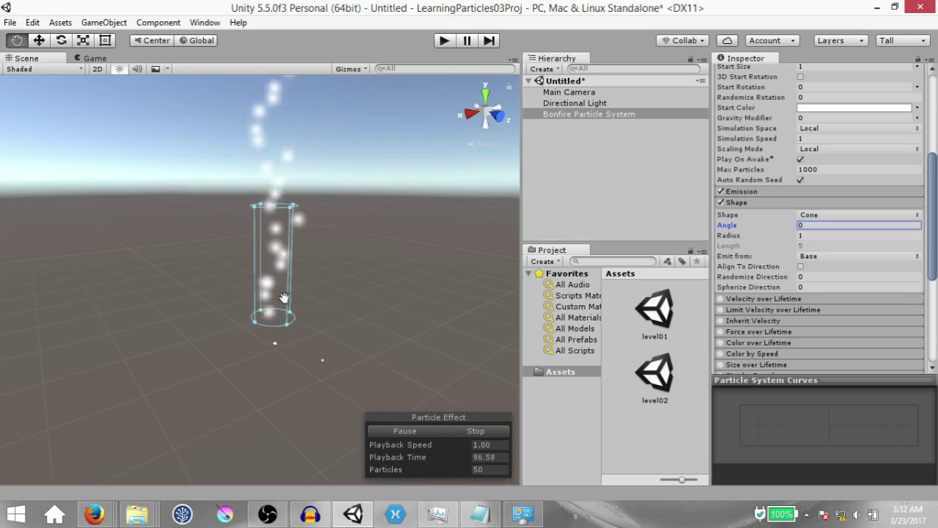
alt+drag(397, 239, 379, 230)
mouse_move(292, 411)
alt+mouse_down()
mouse_move(301, 408)
mouse_move(295, 381)
mouse_move(286, 411)
alt+mouse_up()
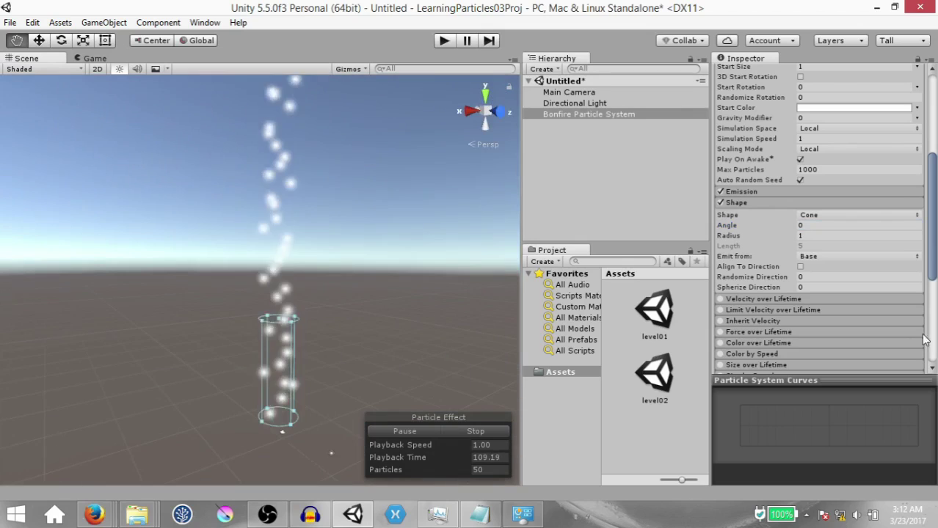
click(809, 236)
text(2)
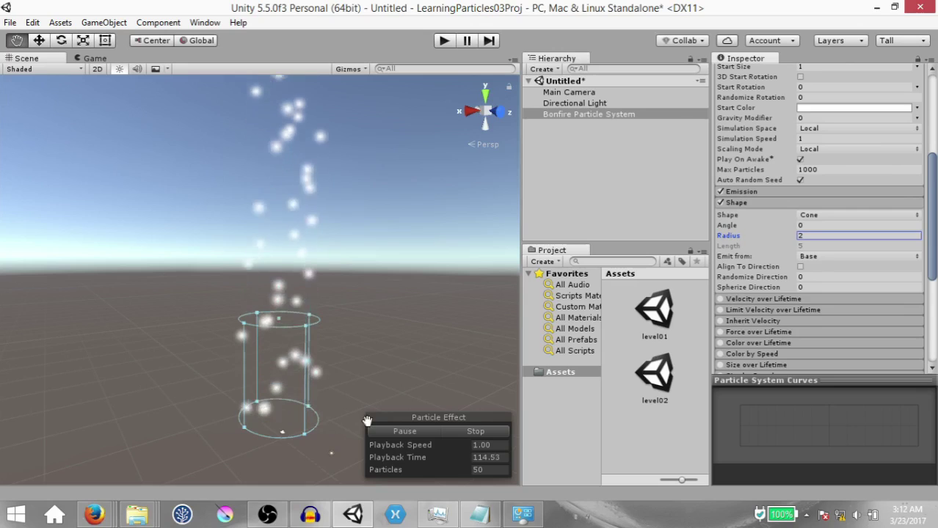
click(768, 203)
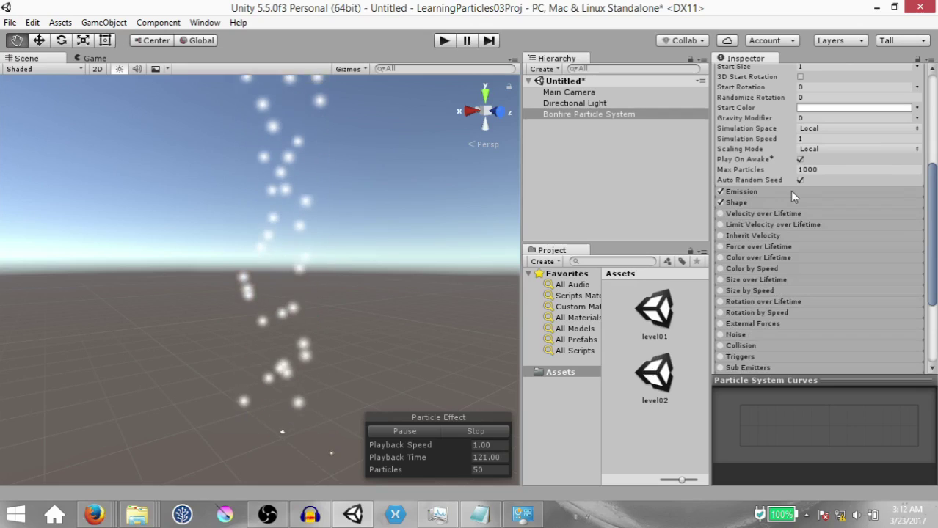
Step: Set the Emission module's Rate over Time to 200
click(812, 192)
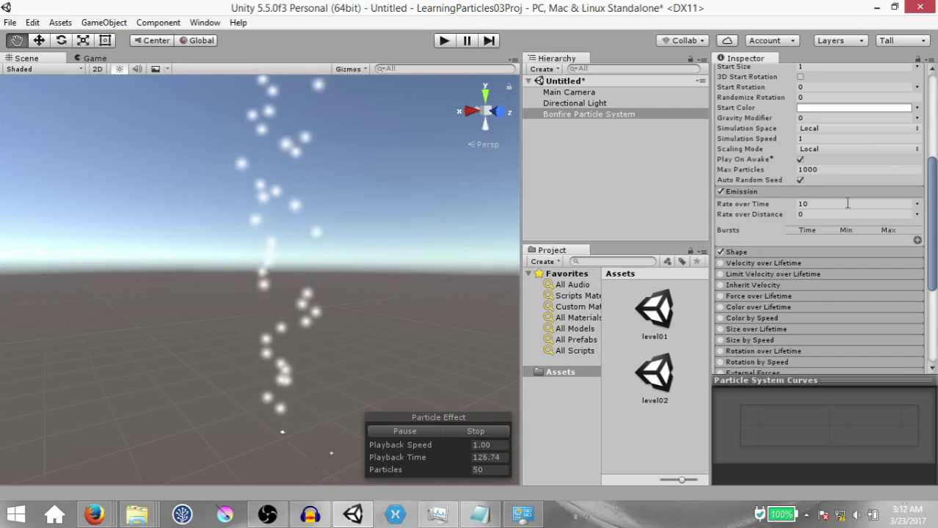
click(847, 203)
text(200)
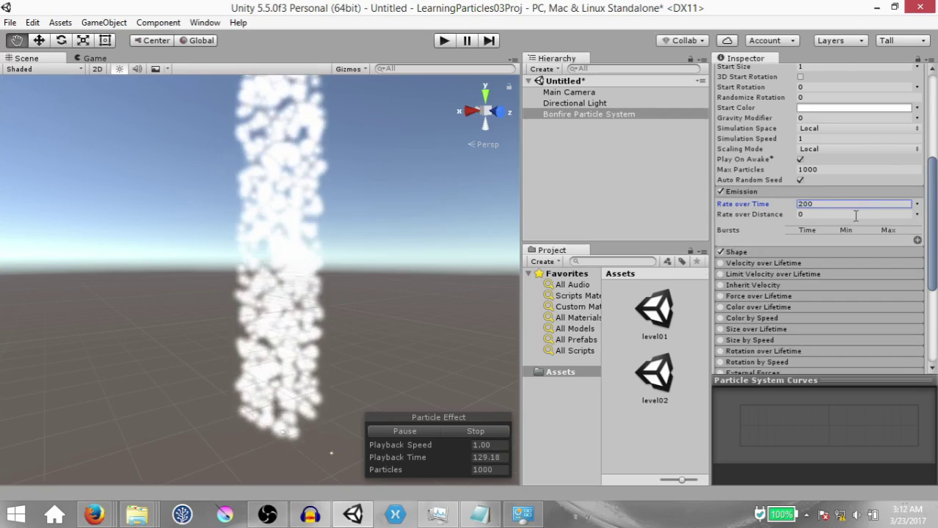
click(798, 192)
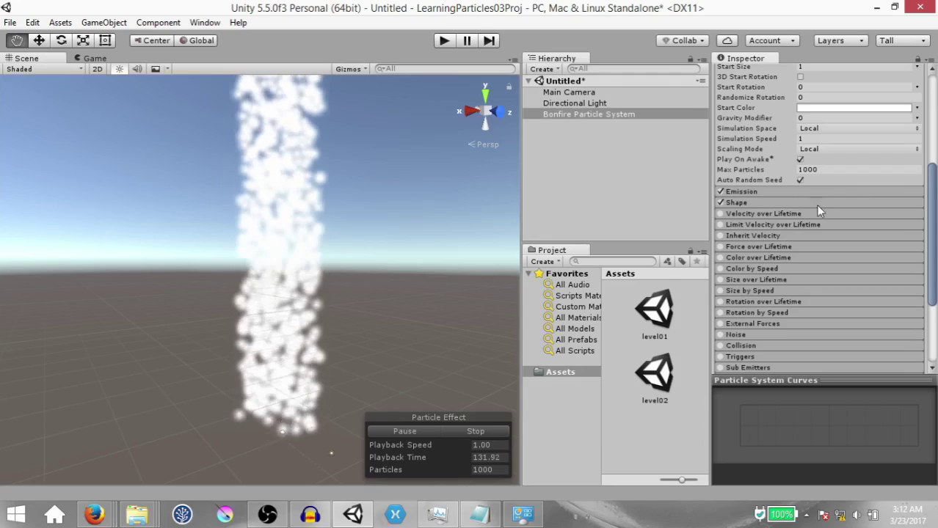
Step: Set the Start Lifetime of the bonfire particles to 2
scroll(820, 215, up, 5)
scroll(820, 214, down, 1)
key(f)
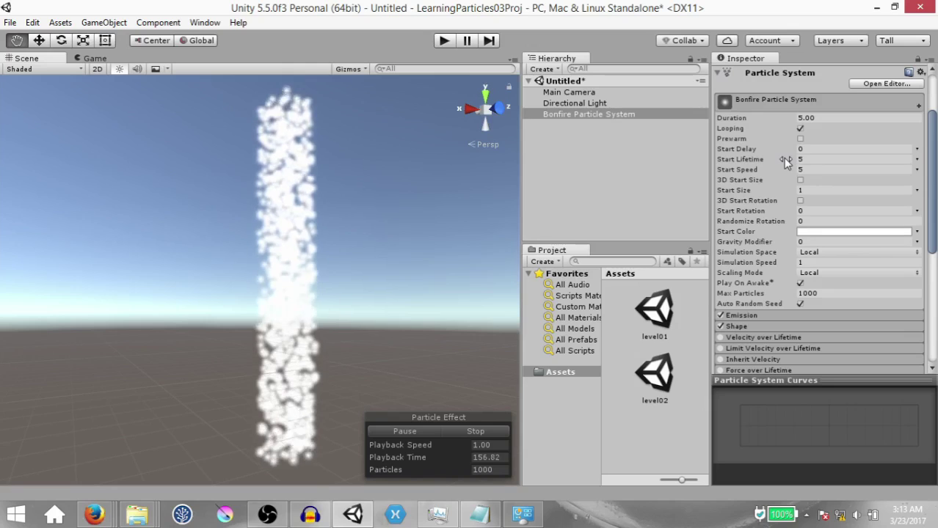
drag(782, 158, 754, 164)
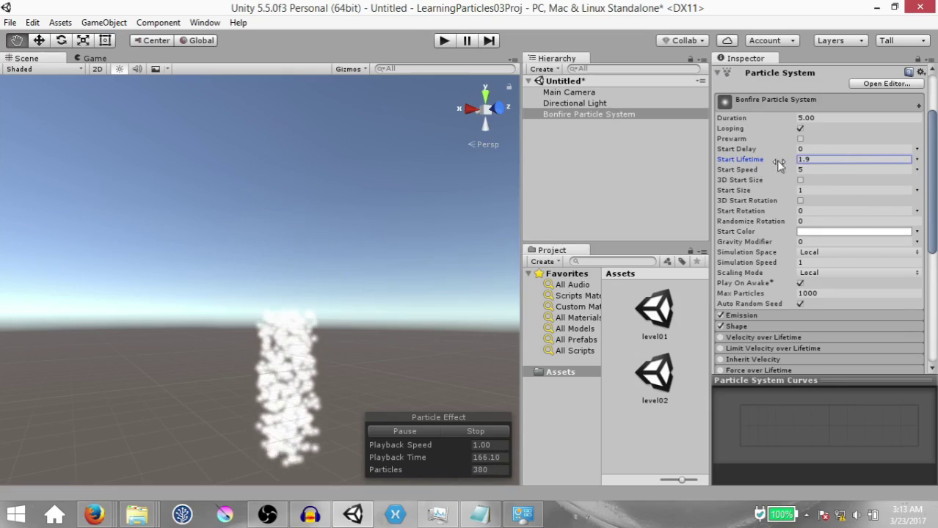
click(849, 160)
text(2)
key(Return)
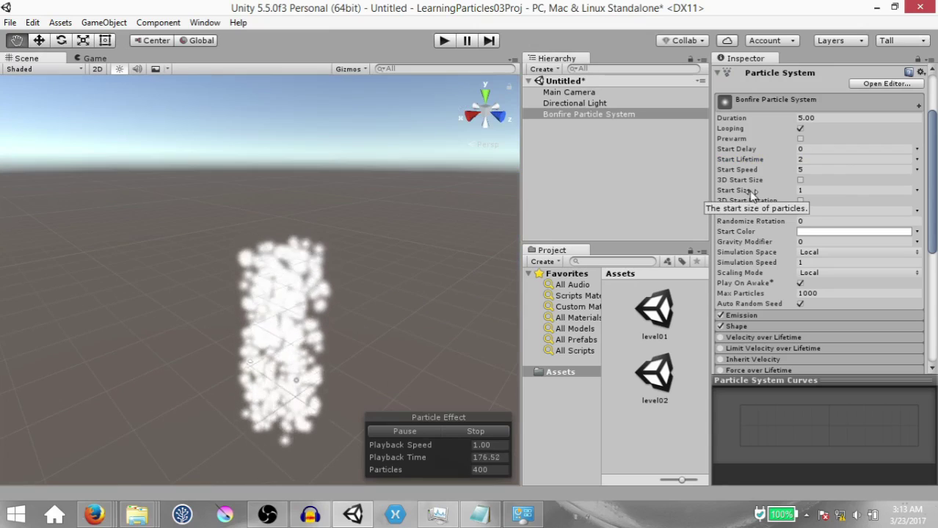
Step: Make Start Size random between two constants, with a minimum of 1 and a maximum of 4
click(770, 192)
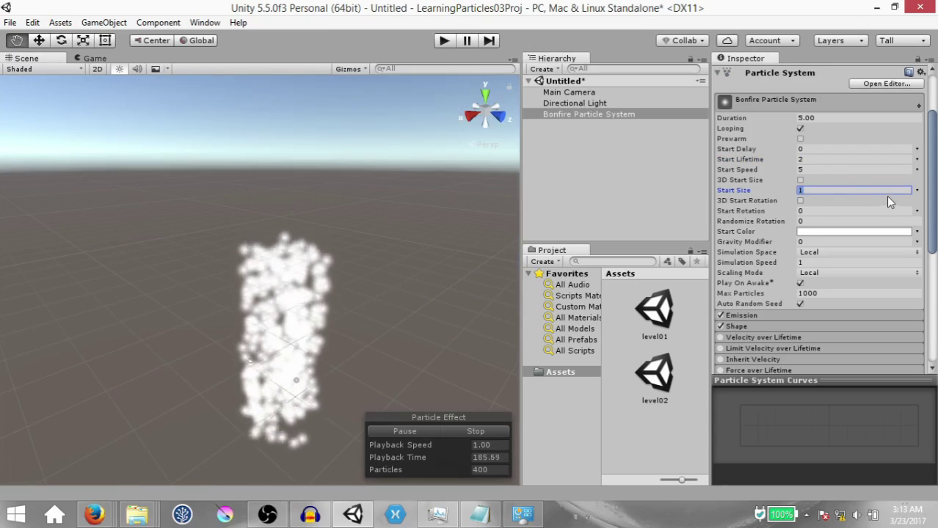
click(917, 193)
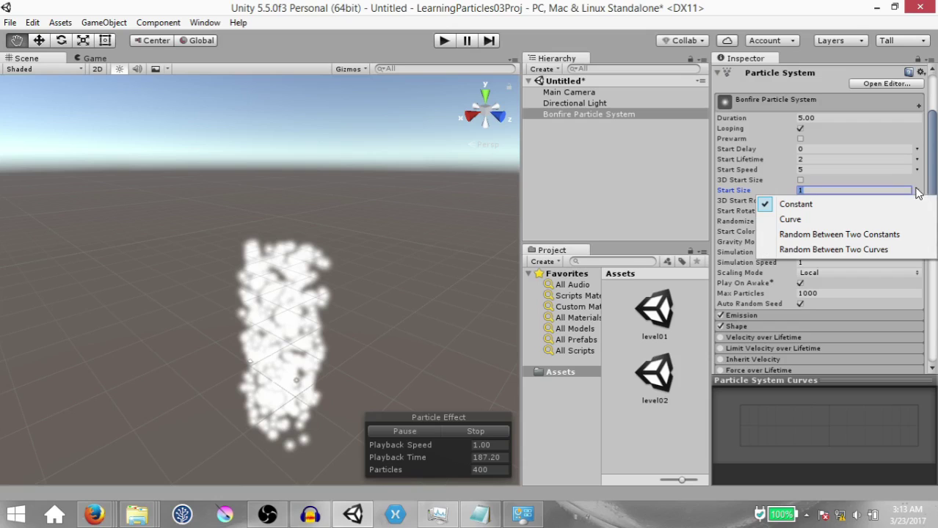
click(816, 235)
text(0)
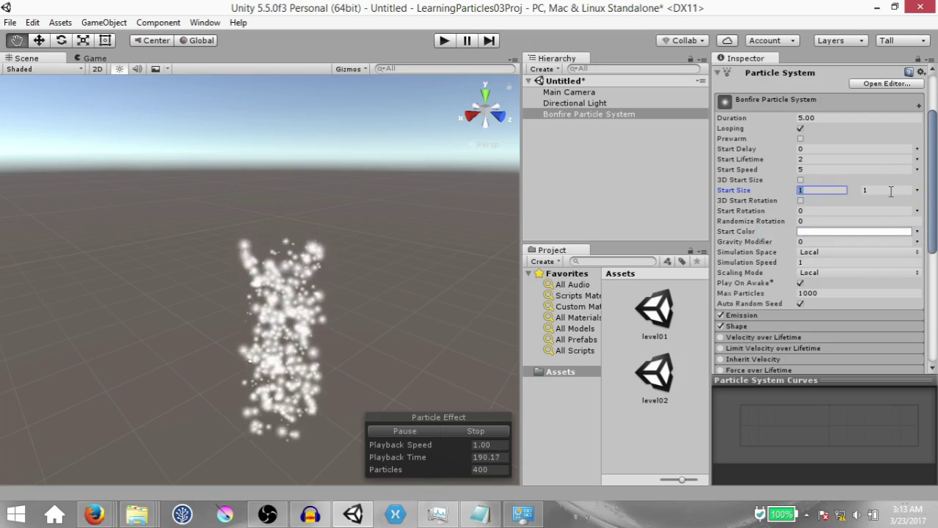
click(887, 190)
text(4)
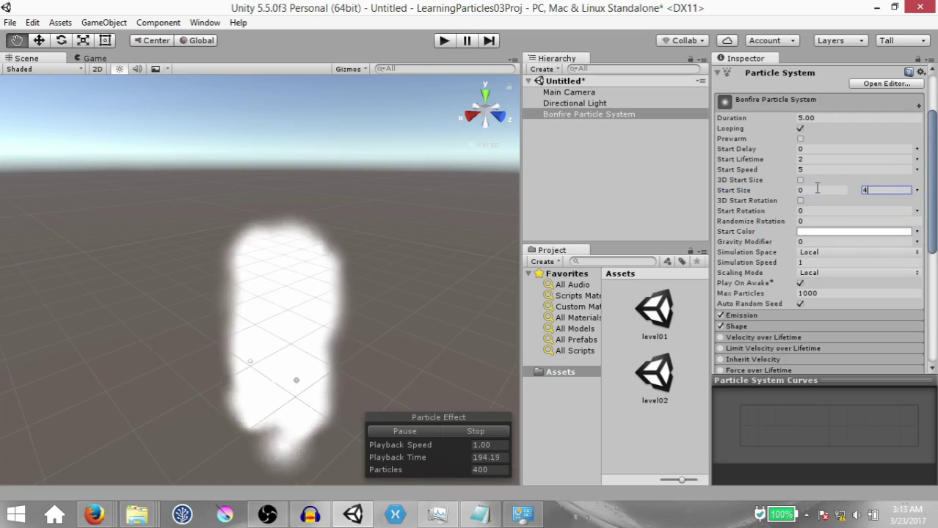
click(812, 194)
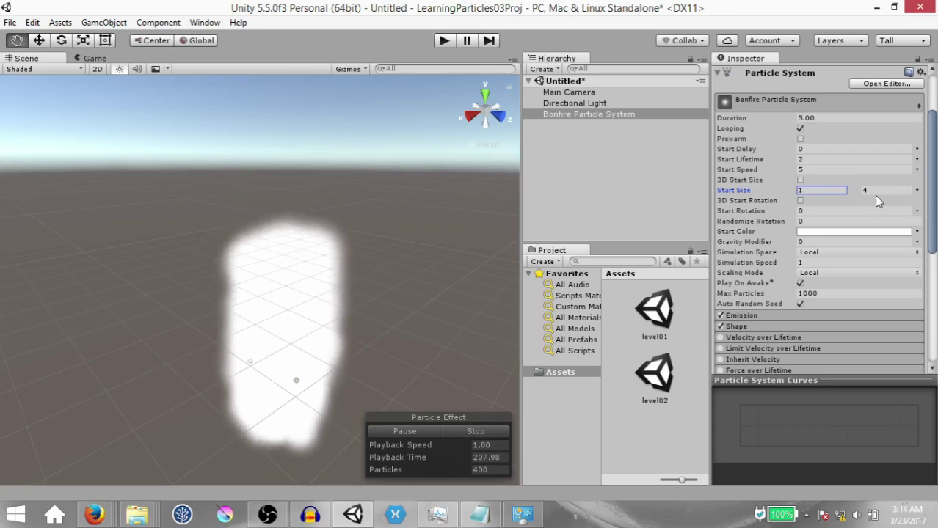
Step: Enable the Color over Lifetime module and open its color gradient for editing
scroll(744, 216, down, 5)
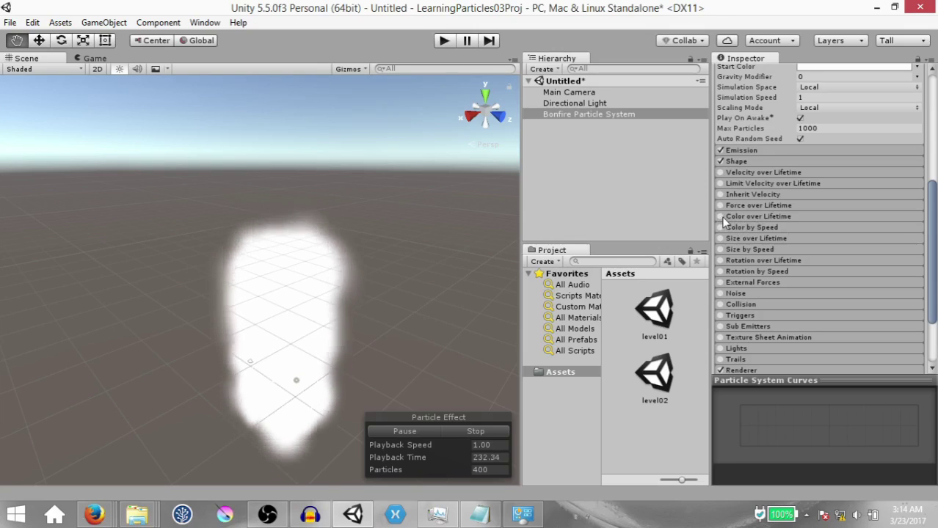
click(720, 216)
click(746, 215)
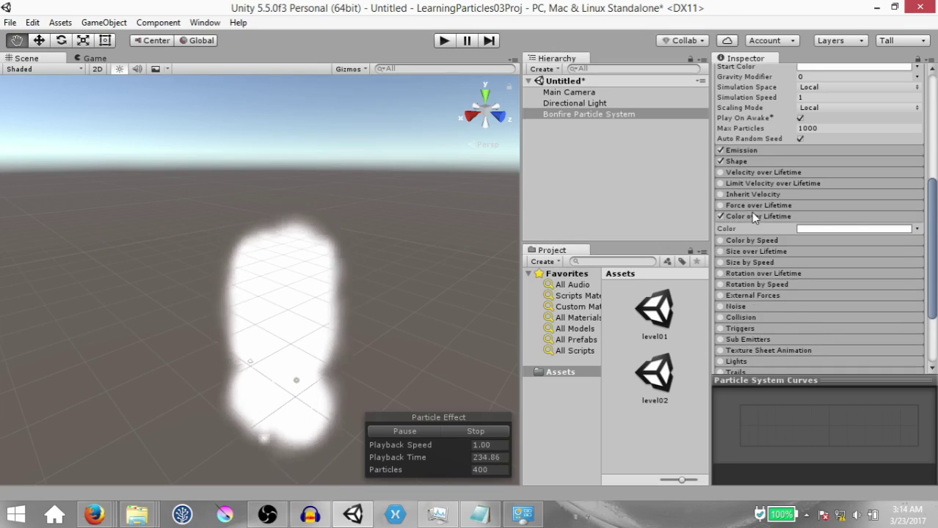
click(844, 229)
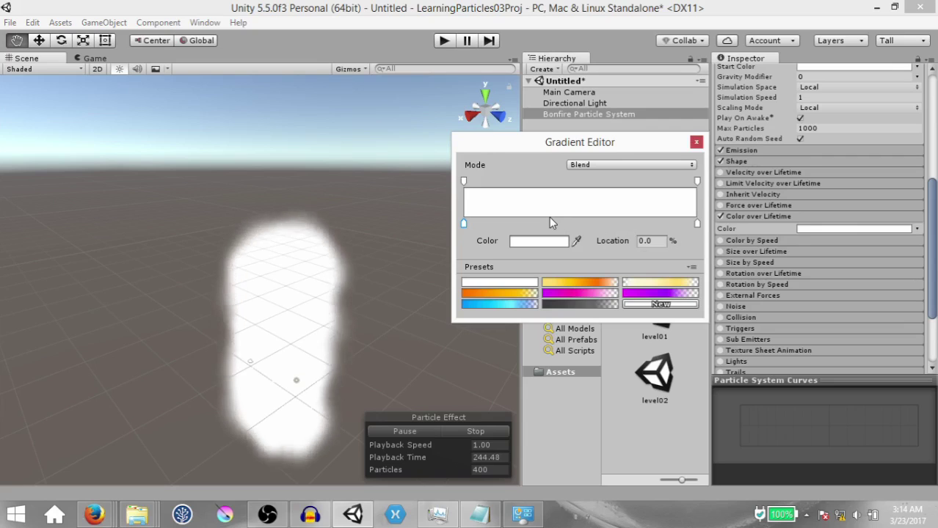
Step: Set the gradient's starting color key at 0% to red-orange FF5400
click(697, 181)
click(463, 181)
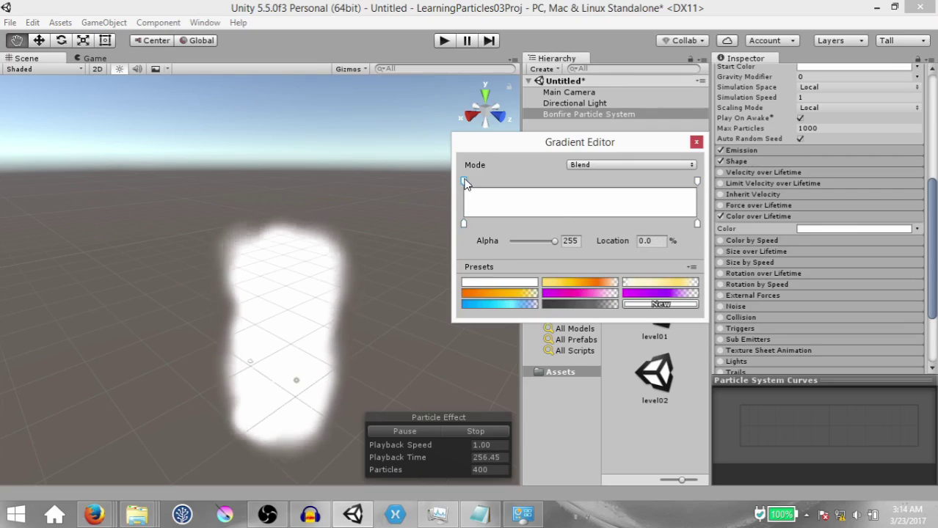
click(464, 224)
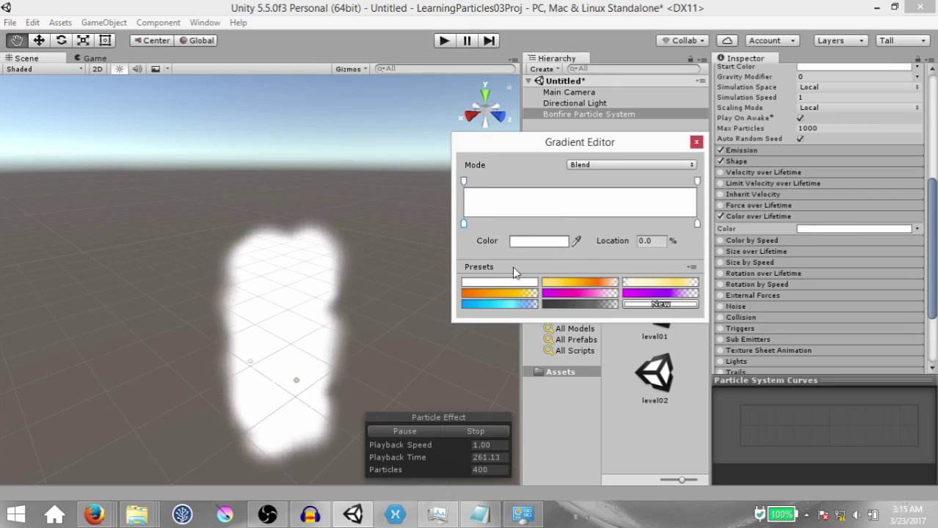
click(466, 224)
click(462, 224)
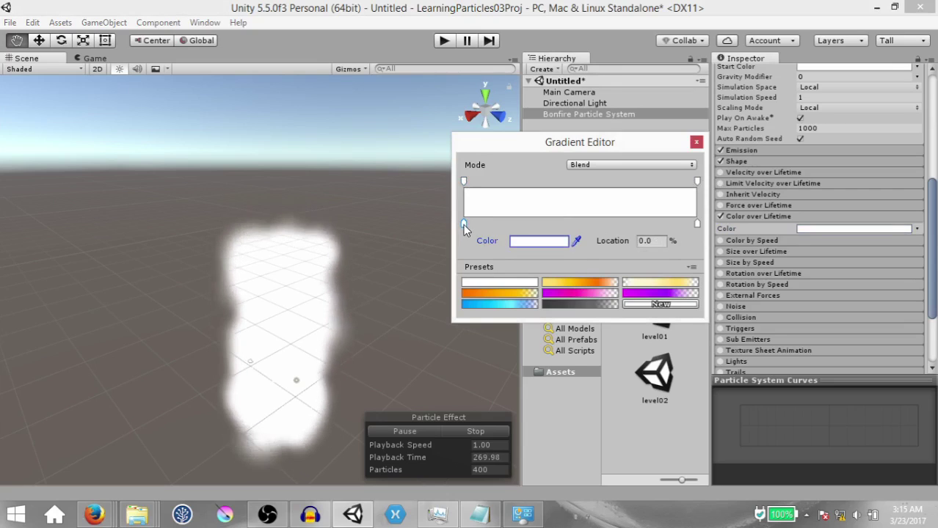
click(548, 243)
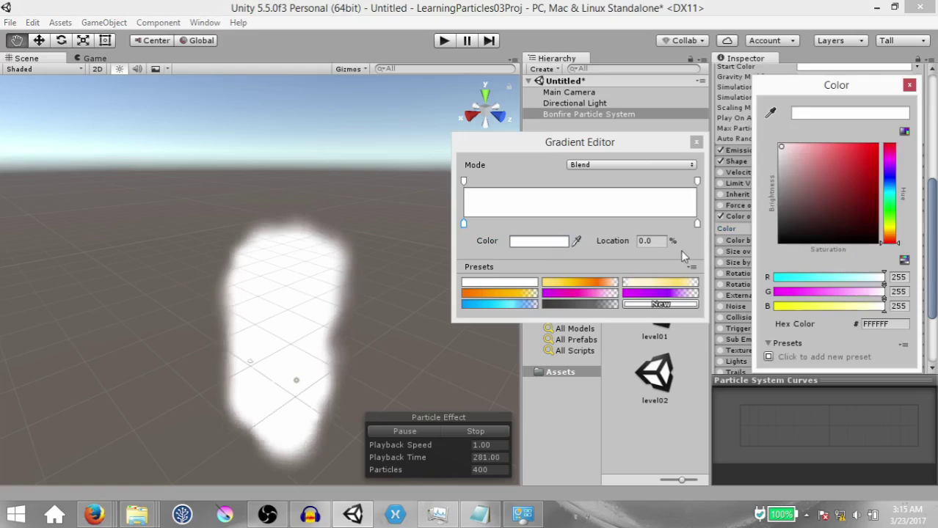
drag(893, 248, 894, 242)
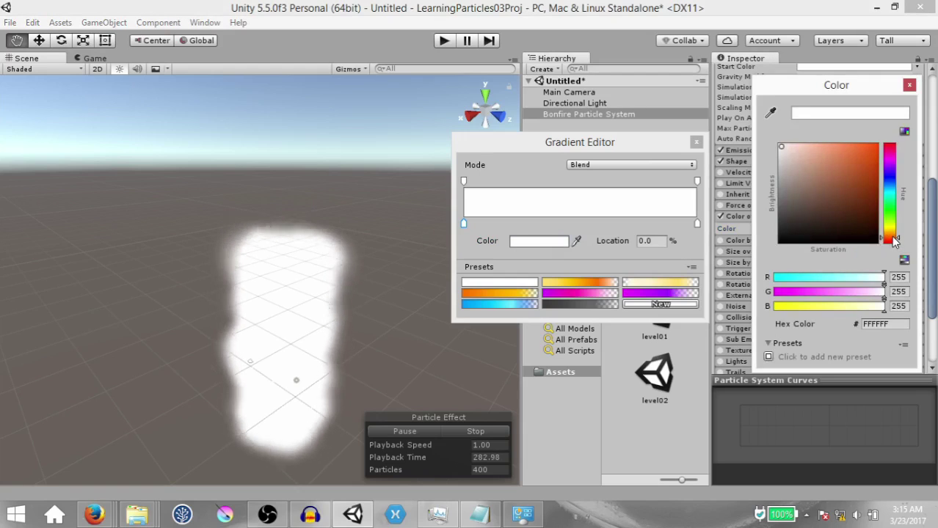
drag(856, 157, 890, 138)
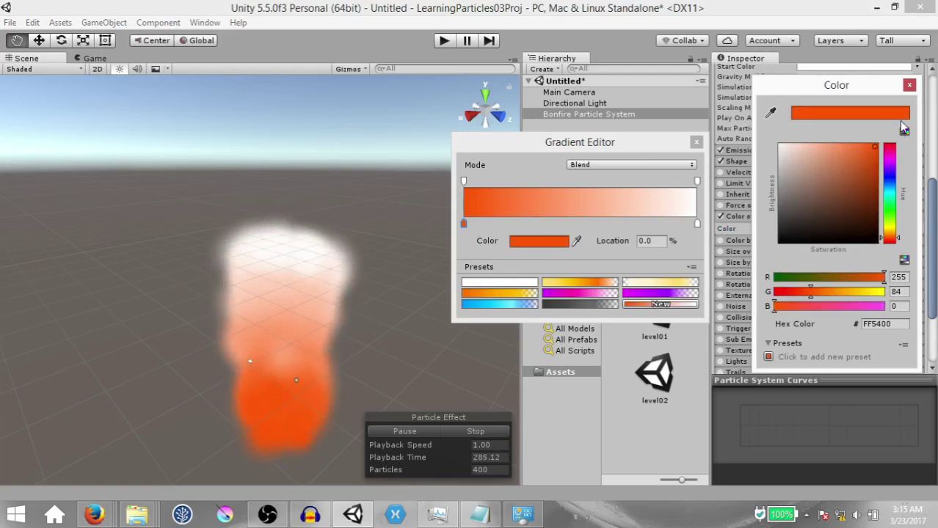
click(908, 85)
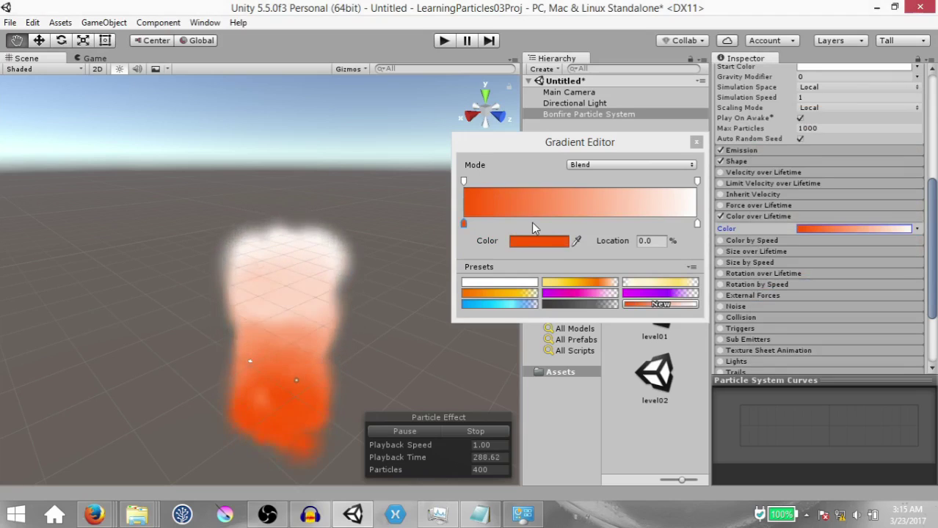
Step: Add a color key at about 30.6% of the gradient and make it orange FF7900
click(534, 222)
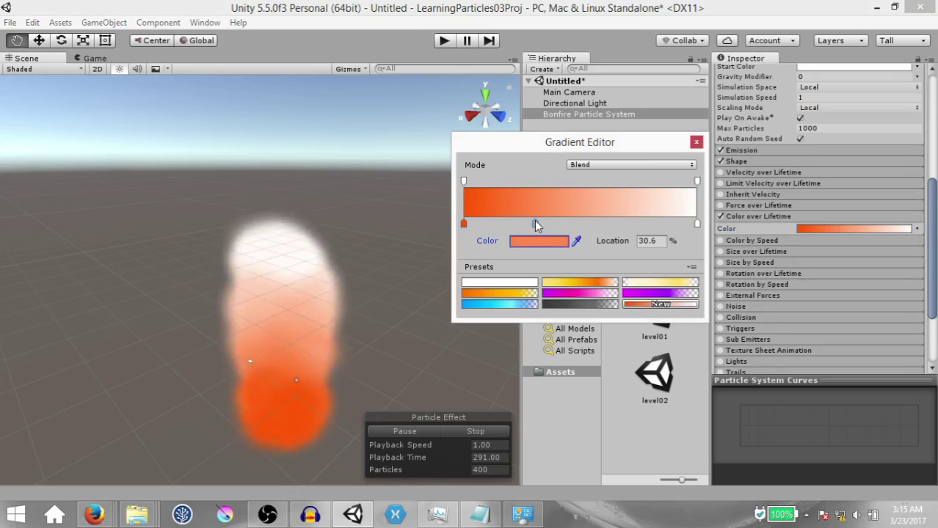
click(538, 242)
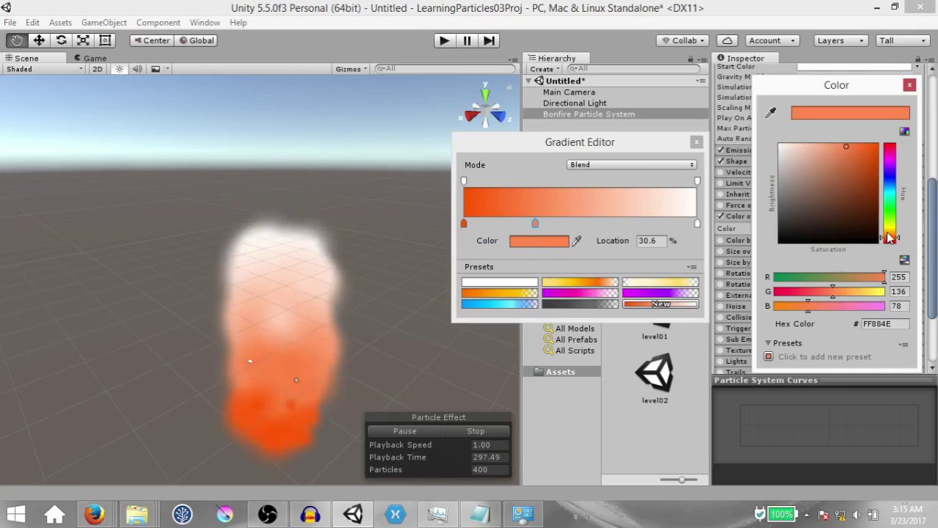
click(890, 236)
click(869, 172)
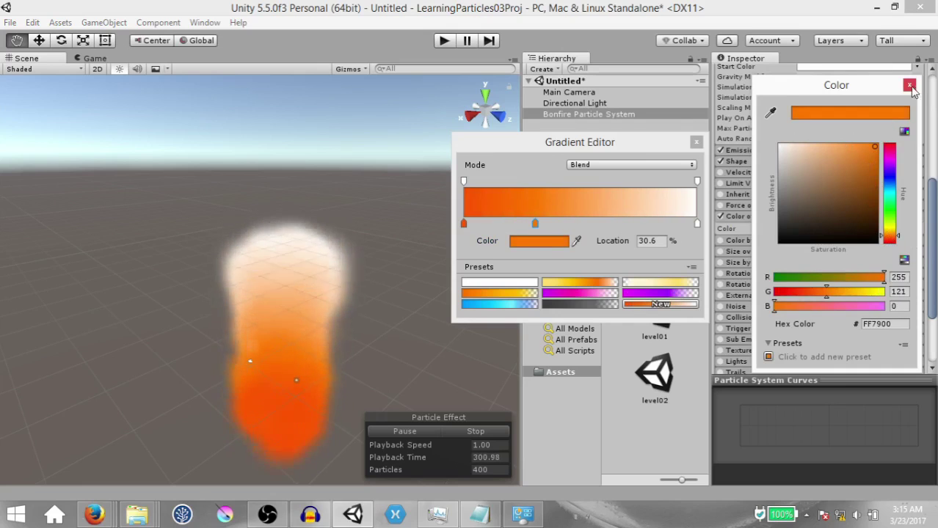
click(909, 85)
Step: Add another color key at about 61.5% of the gradient and make it yellow-orange
click(606, 222)
click(543, 241)
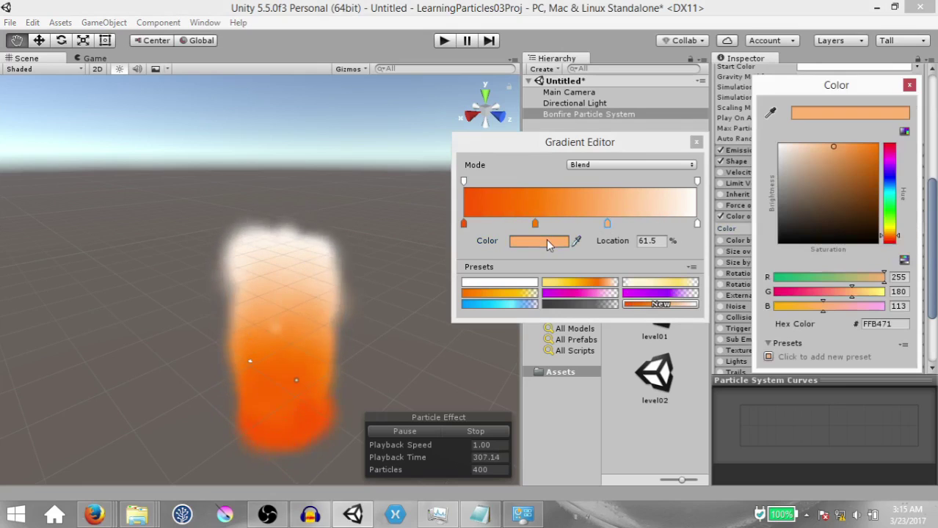
click(892, 236)
Step: Change the gradient's final color key at 100% to a saturated orange
click(697, 225)
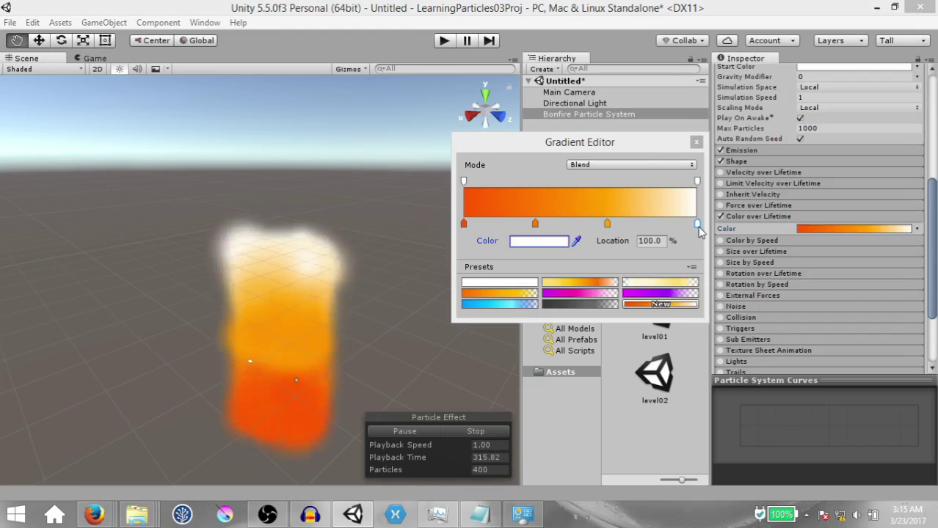
click(552, 242)
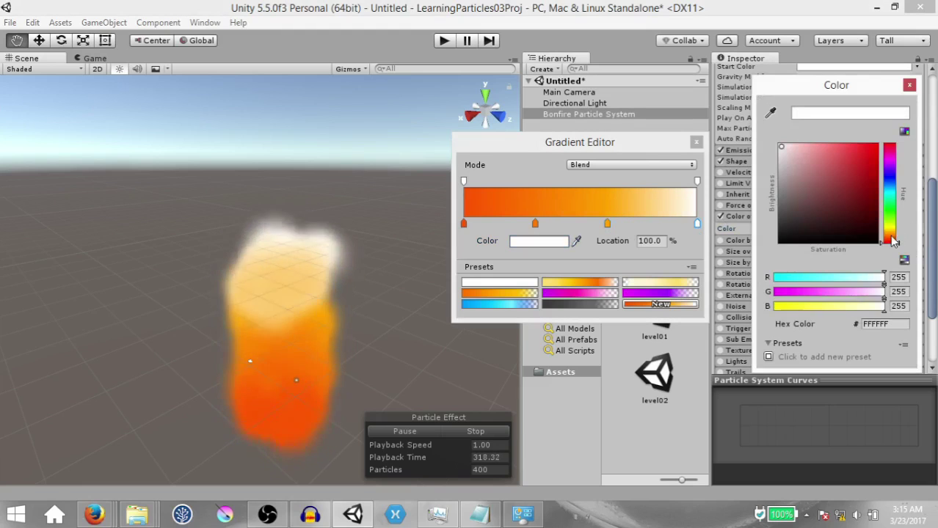
click(891, 238)
click(854, 155)
click(640, 195)
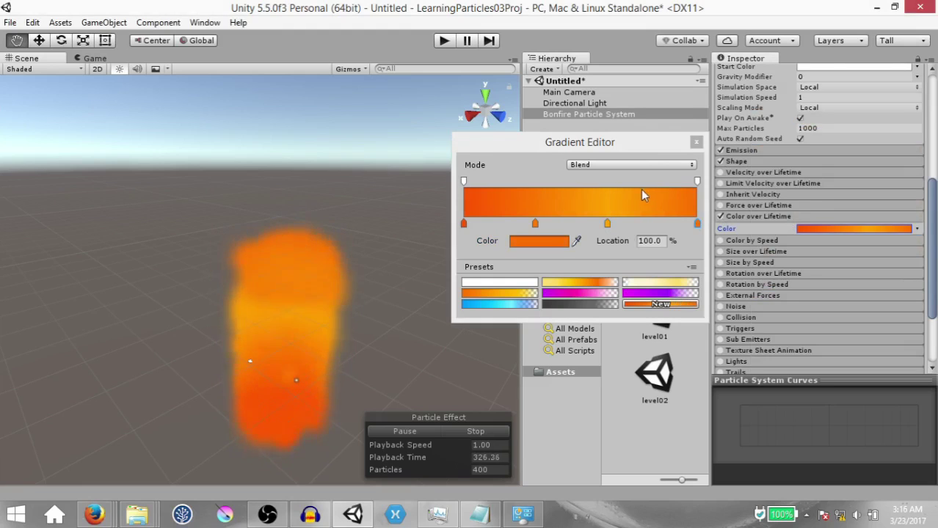
Step: Add an alpha key at about 67.9% of the gradient and set the final key's alpha to 0
click(622, 183)
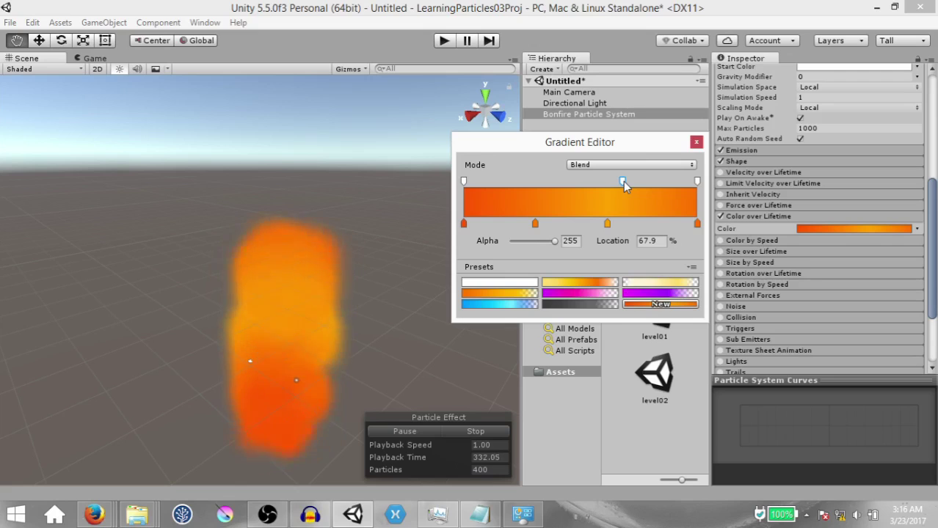
click(697, 181)
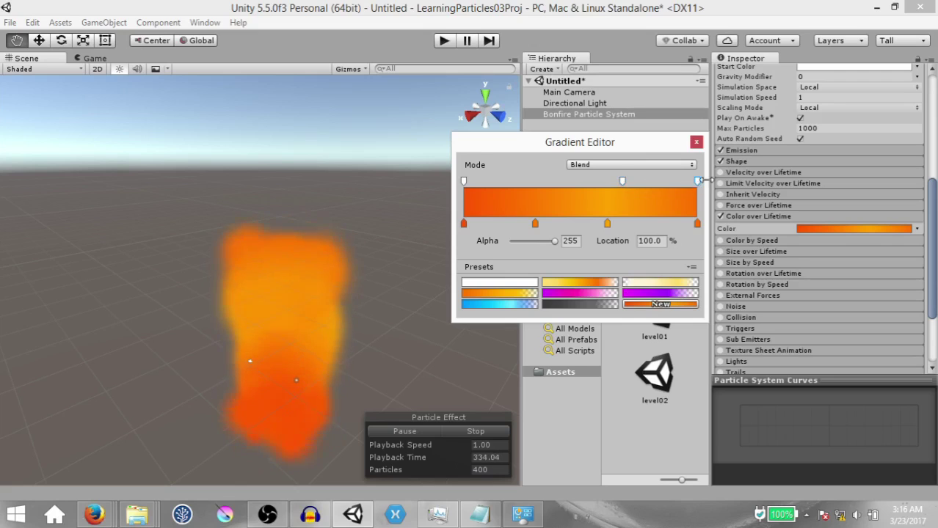
drag(555, 241, 458, 249)
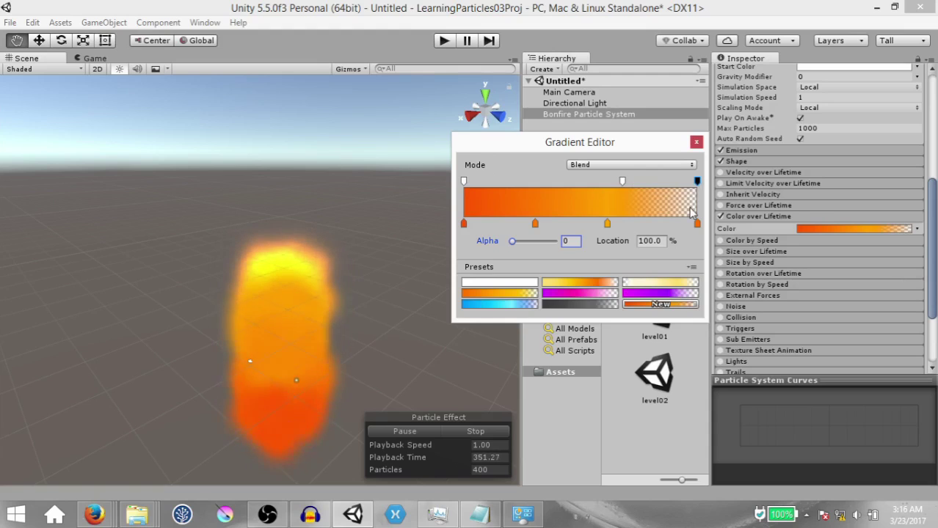
Step: Reopen the Color over Lifetime gradient and save it as a new preset
click(845, 212)
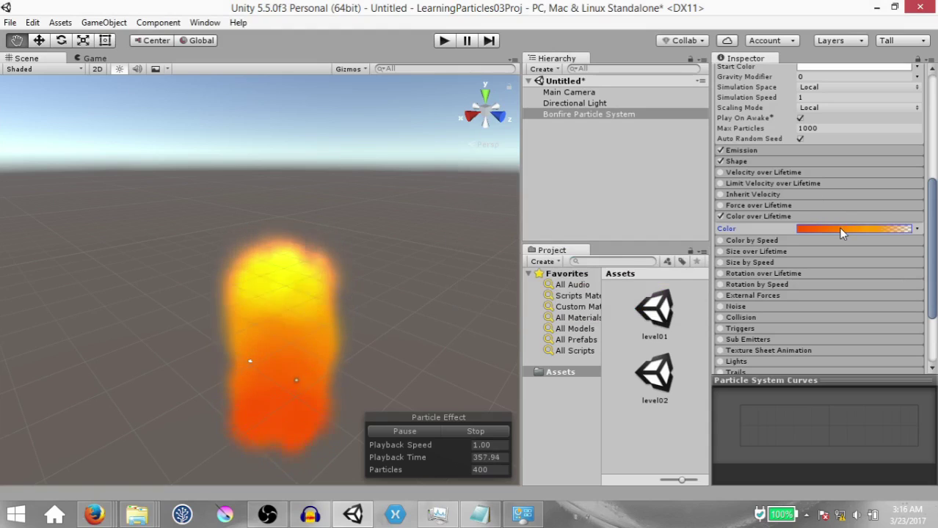
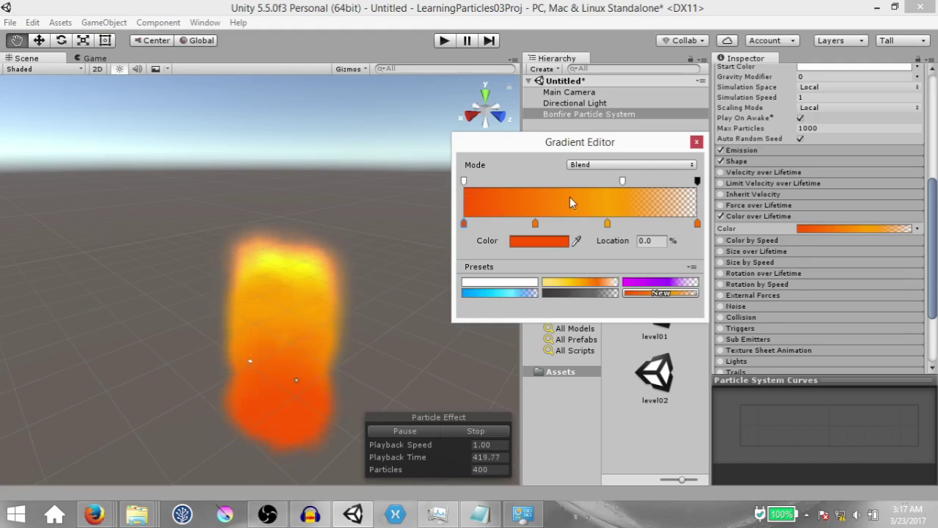
click(664, 294)
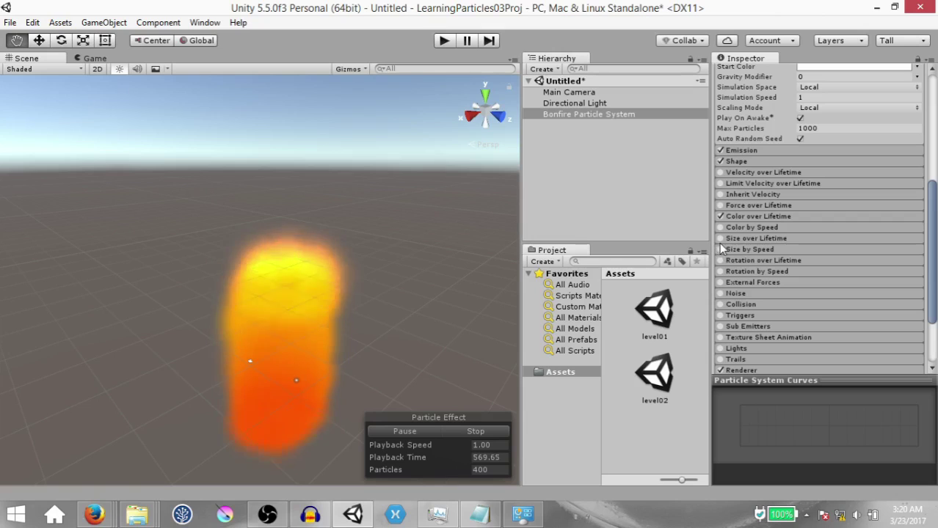
Step: Enable the Size over Lifetime module and shape its size curve to fall from 1.0 at birth to 0 at the end
click(719, 238)
click(782, 238)
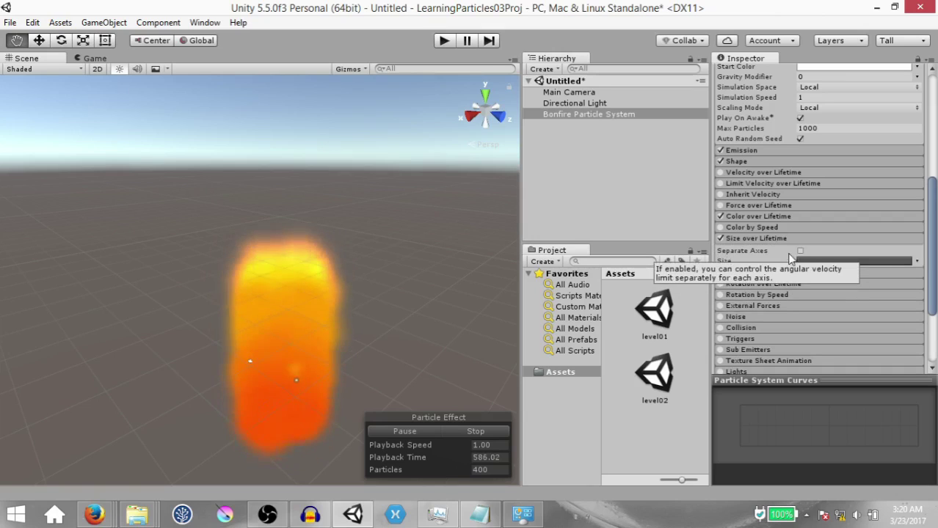
click(871, 266)
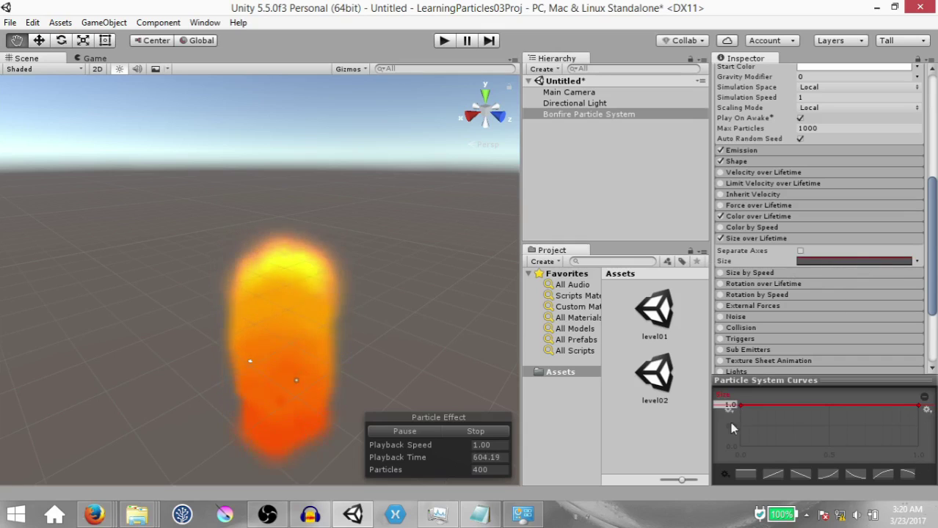
click(923, 407)
drag(923, 405, 928, 472)
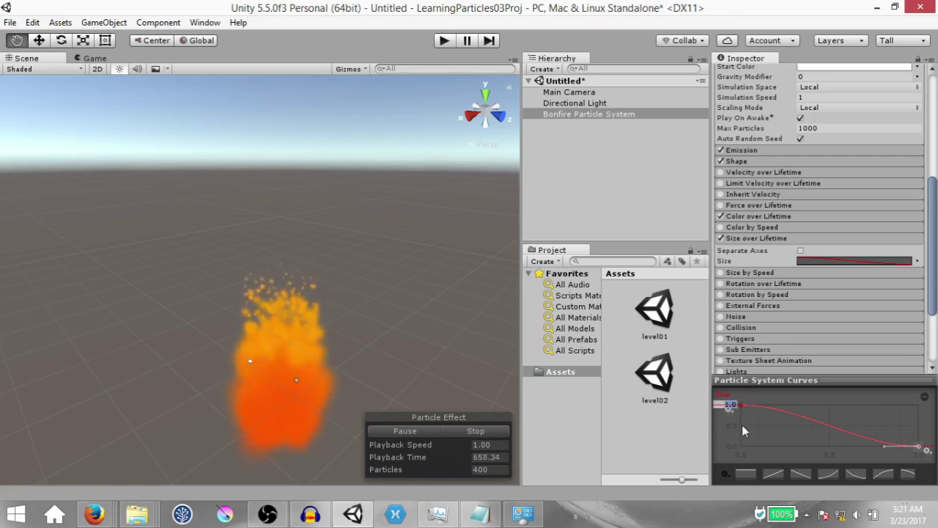
Step: Review the Start Size range of the particles and collapse the Size over Lifetime settings
scroll(749, 332, up, 5)
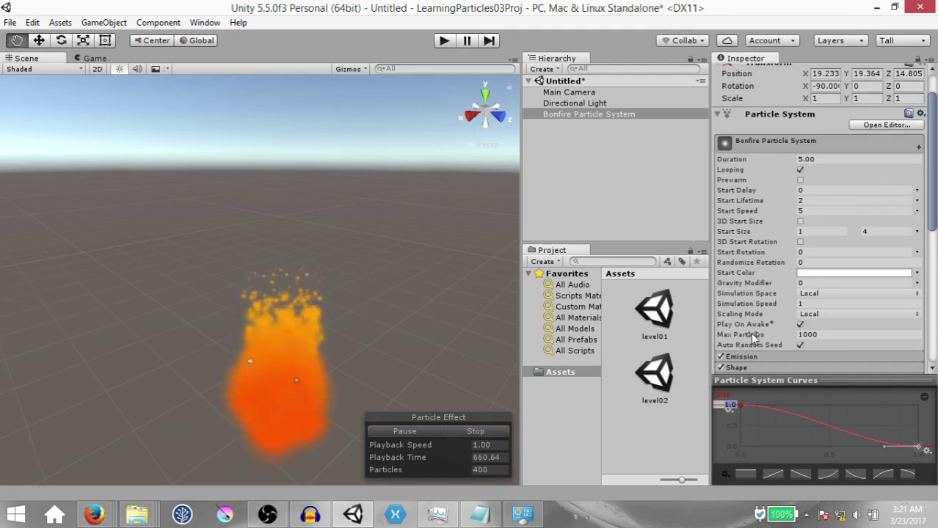
click(804, 232)
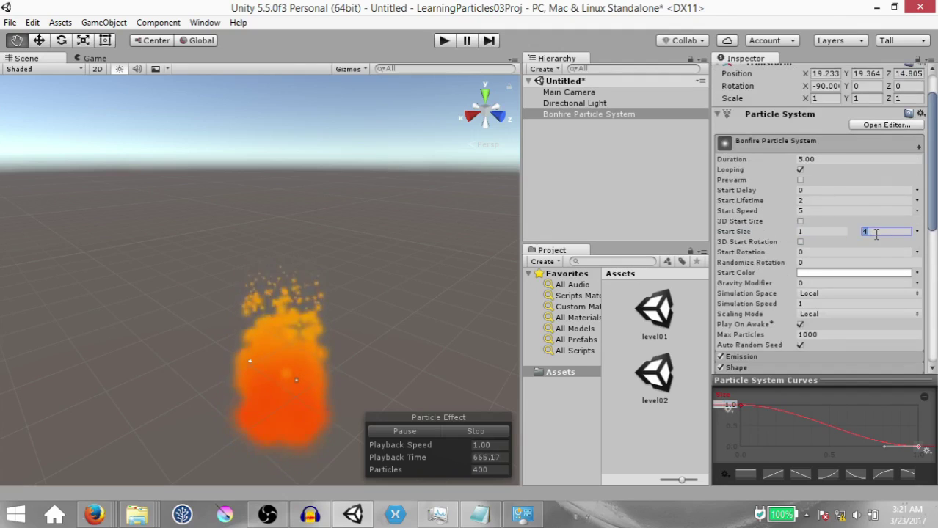
scroll(881, 246, down, 5)
scroll(884, 248, down, 3)
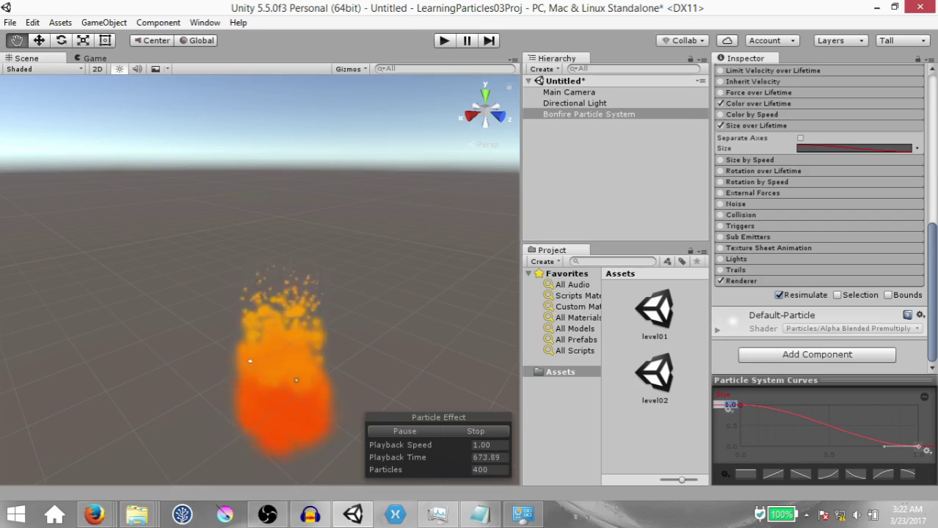
click(756, 126)
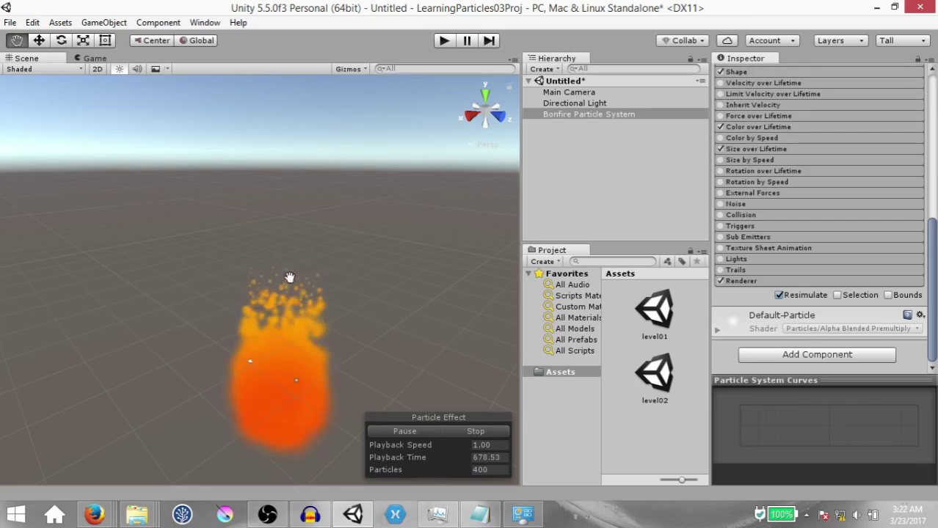
Step: Enable the Noise module on the bonfire particles and set its Strength to 1.4
alt+drag(287, 352, 287, 308)
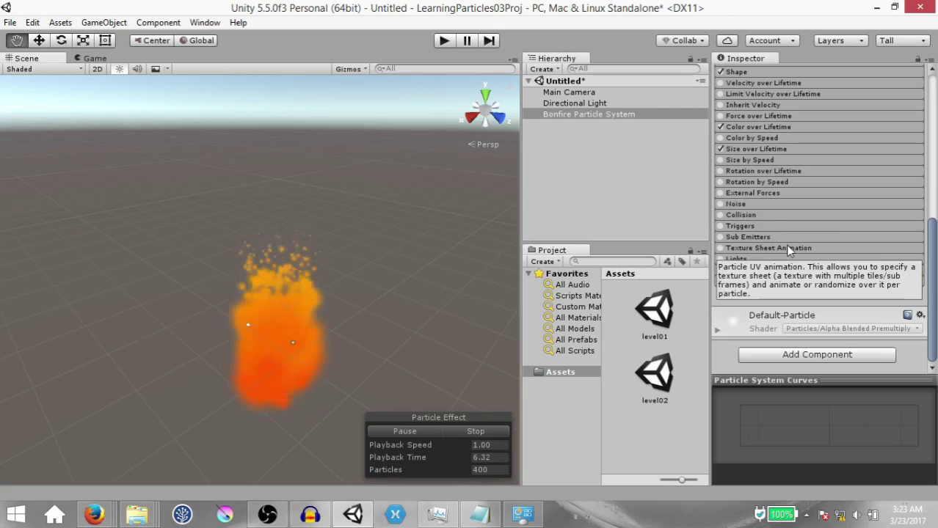
click(721, 205)
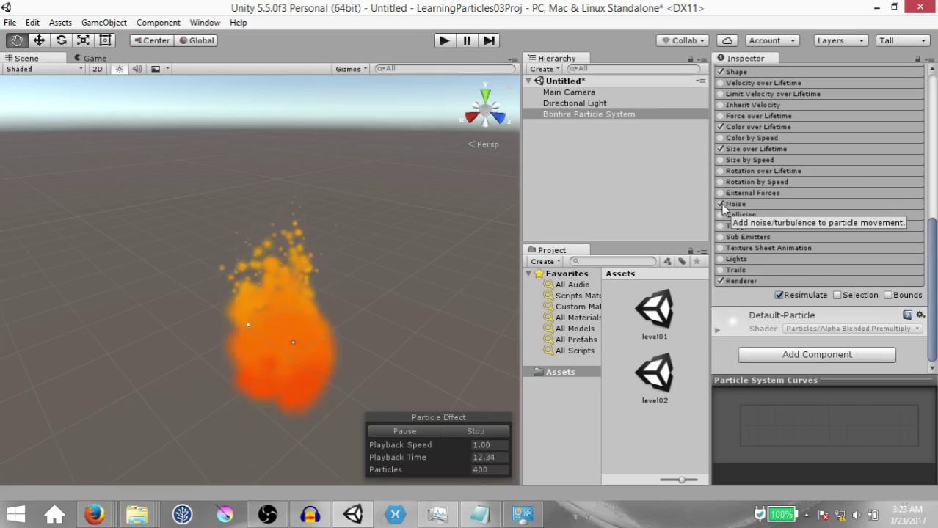
click(734, 205)
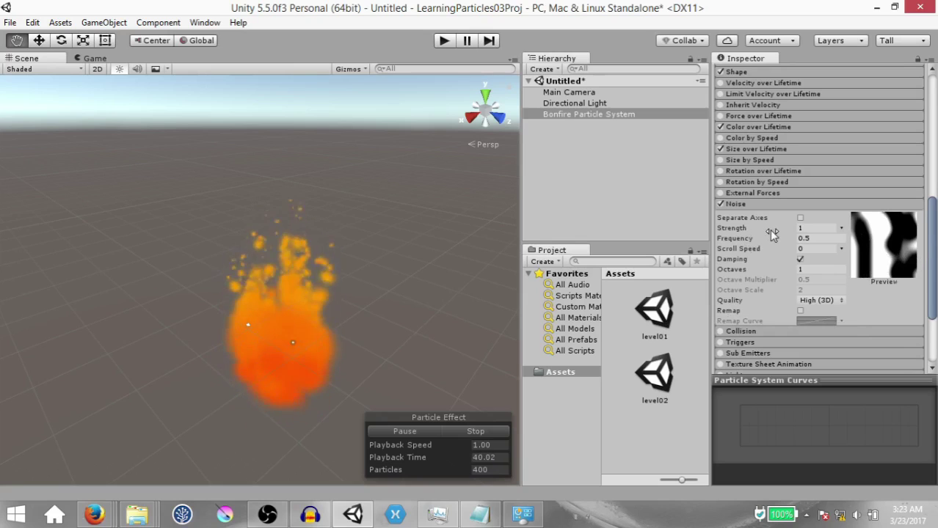
click(818, 228)
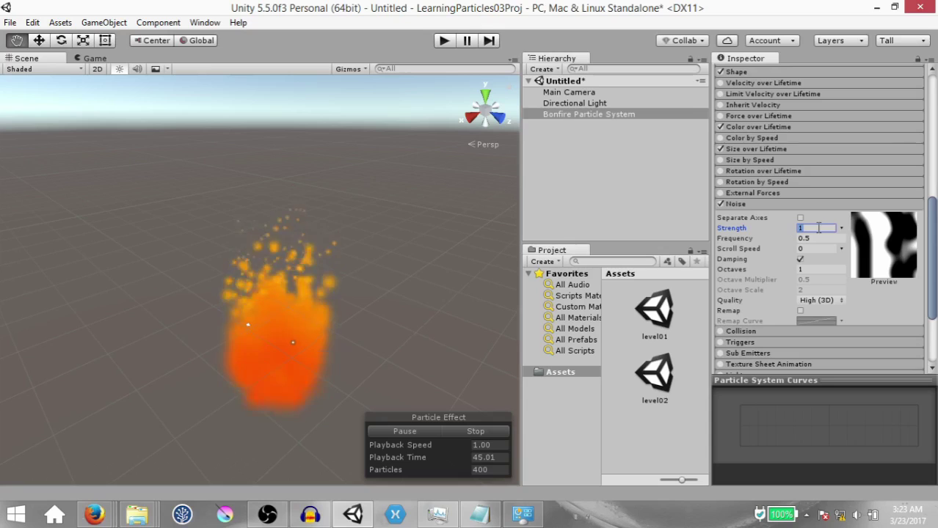
text(1.4)
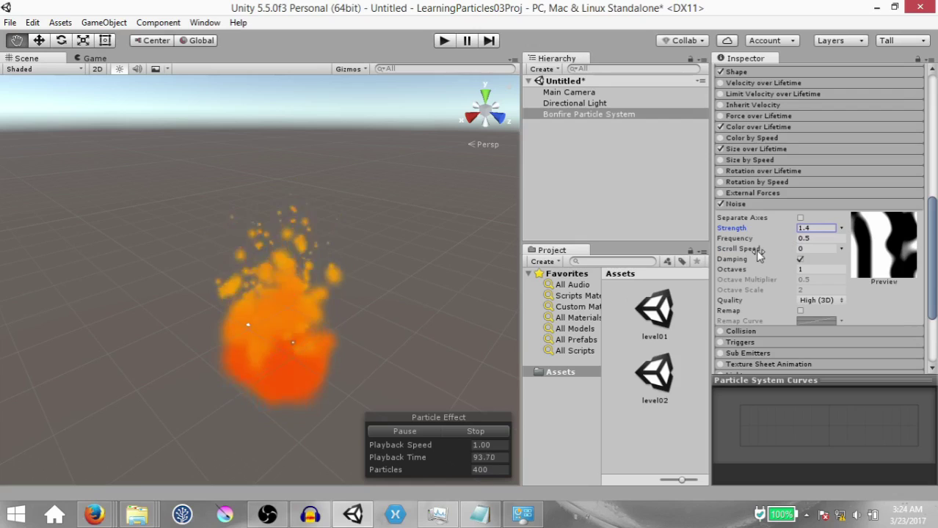
Step: Set the Noise module's Scroll Speed to 0.3 and collapse its settings
click(810, 249)
text(0.)
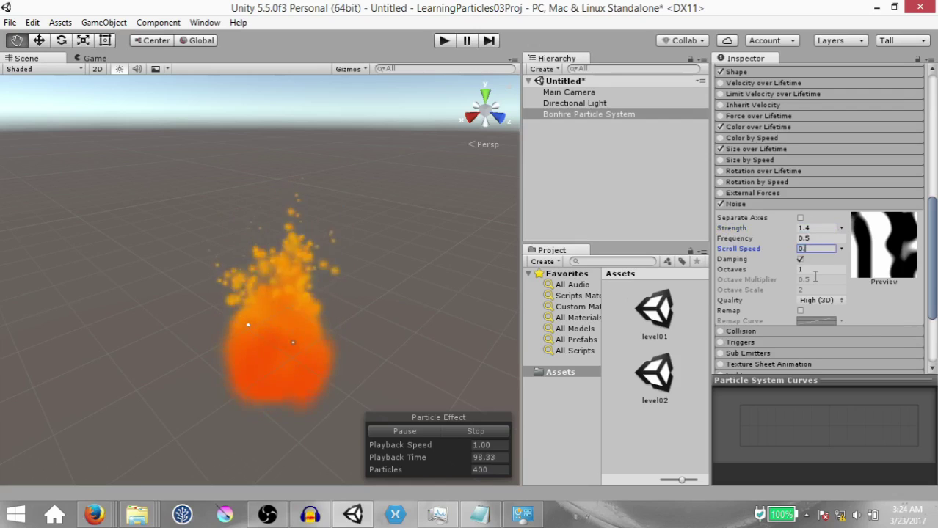
text(3)
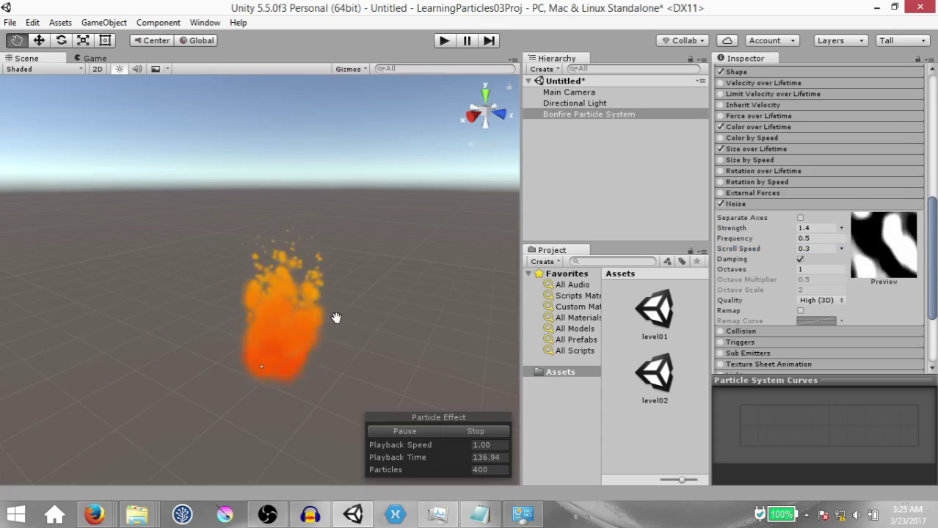
click(745, 205)
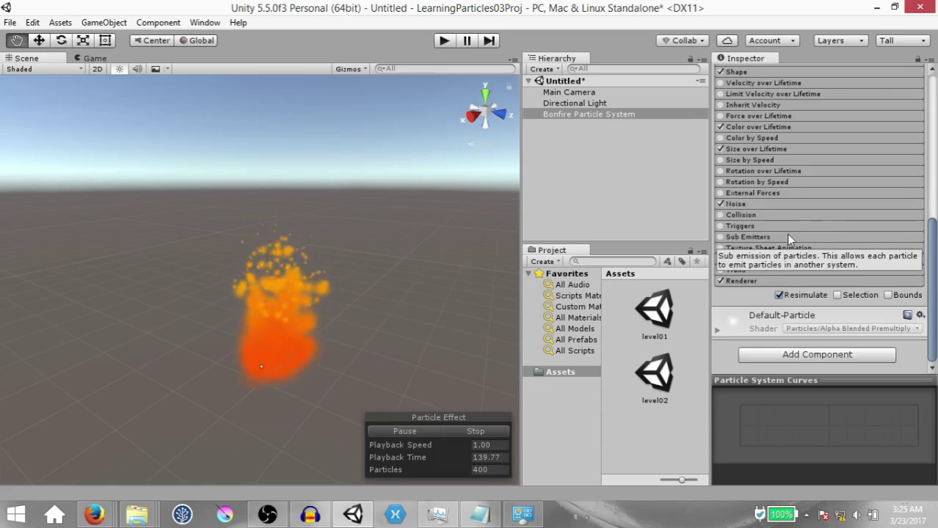
Step: Replay the bonfire simulation from the start, enable Prewarm on the bonfire particle system, and run the simulation again
scroll(793, 236, up, 7)
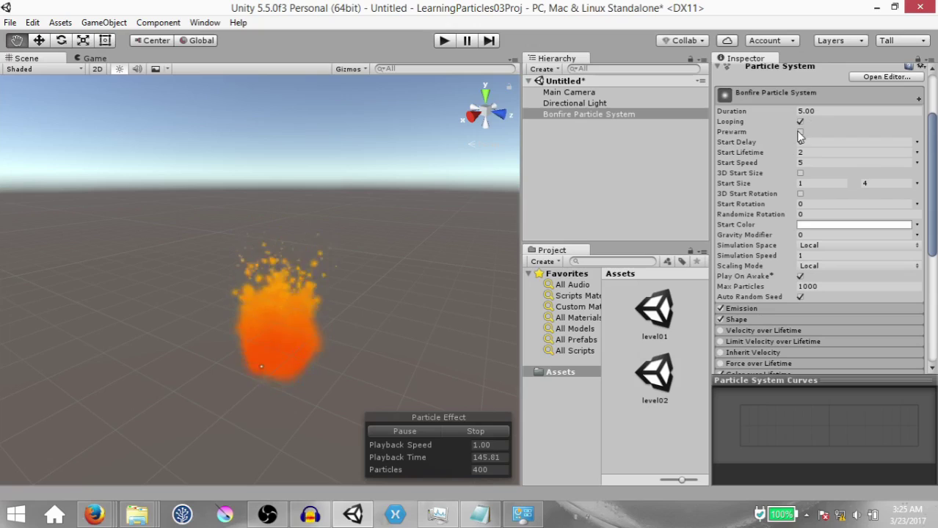
click(473, 432)
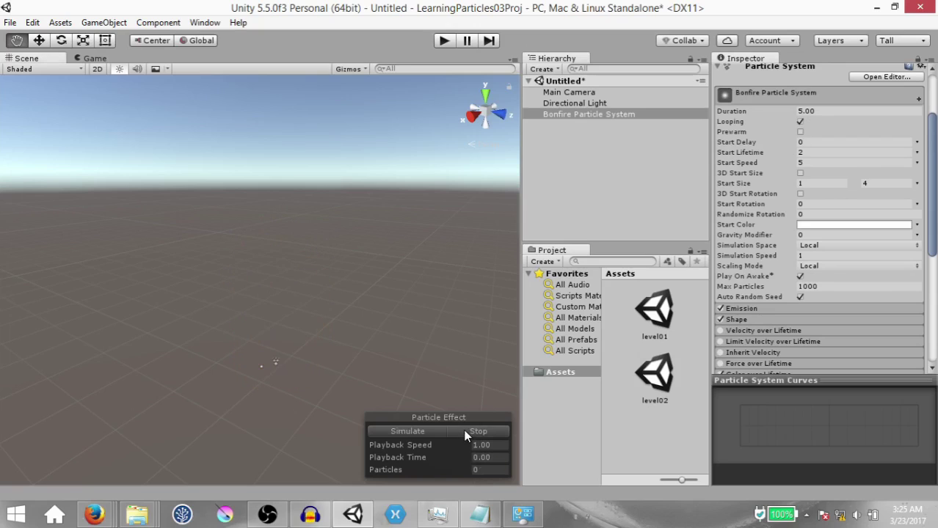
click(404, 432)
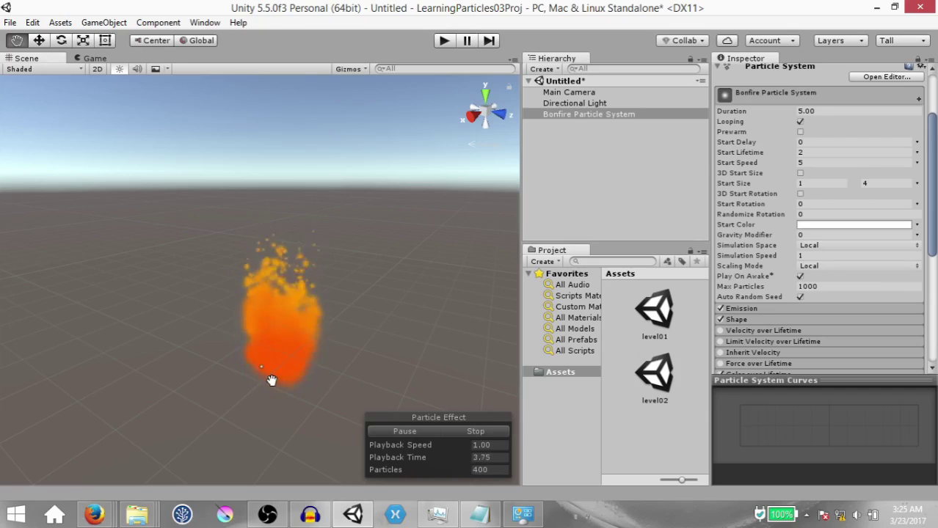
click(800, 142)
click(800, 132)
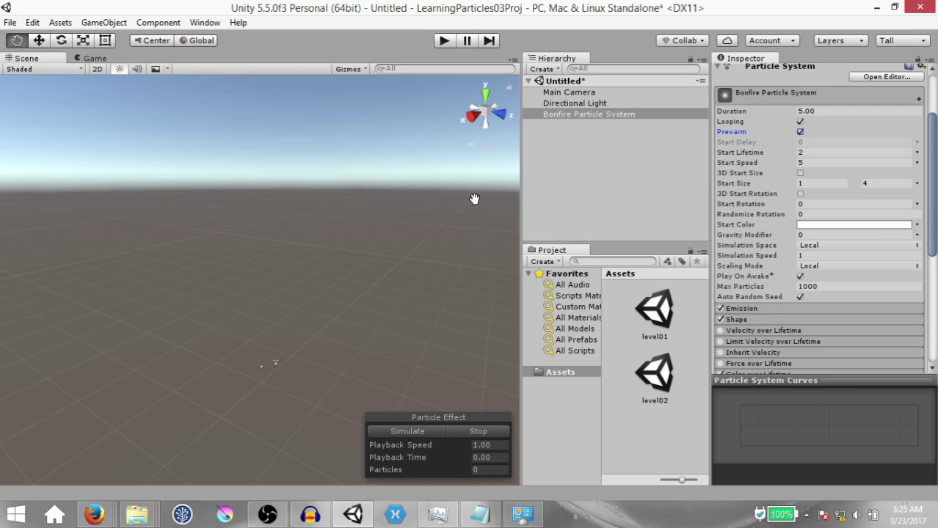
click(407, 432)
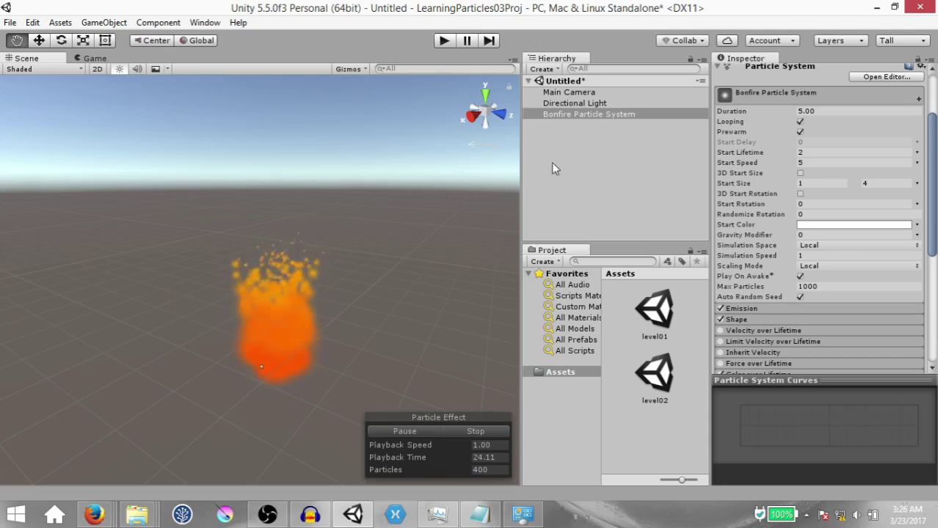
Step: Add a child particle system under Bonfire Particle System and raise it to a Z position of about 1.95
right_click(587, 115)
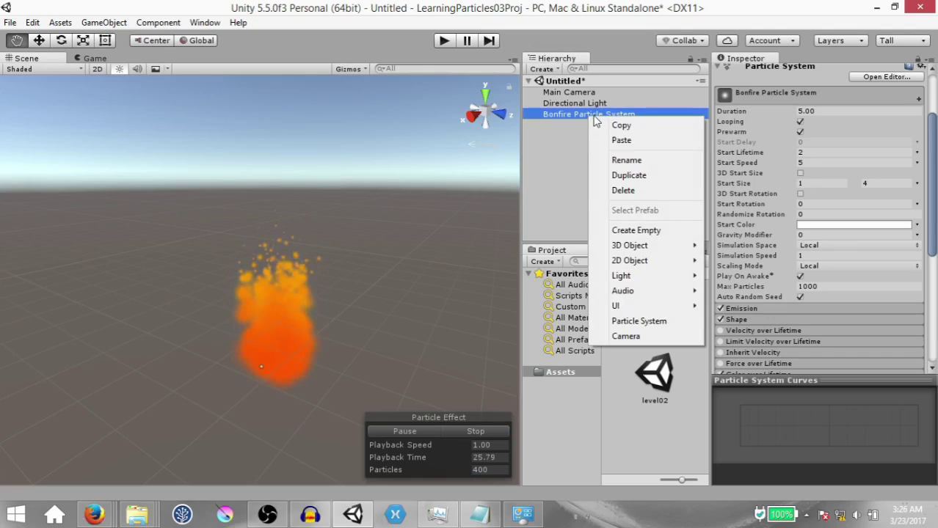
click(638, 321)
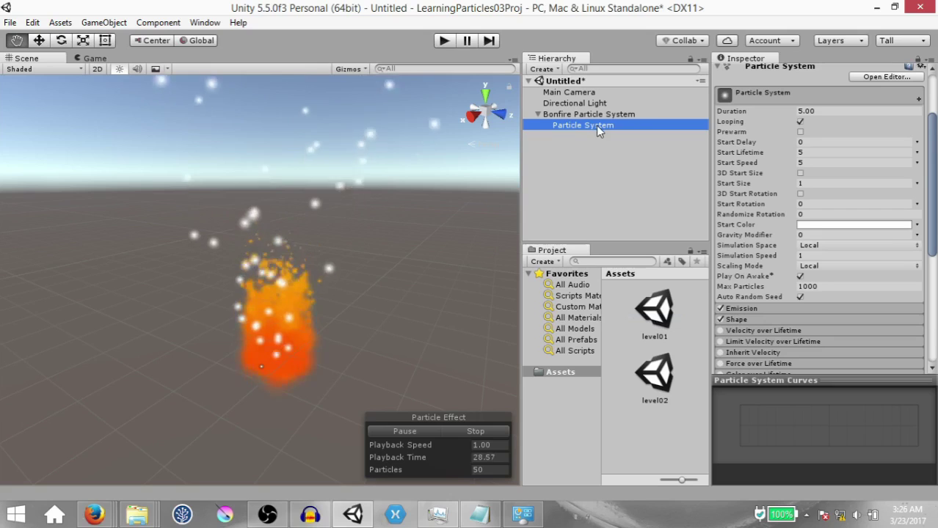
click(275, 314)
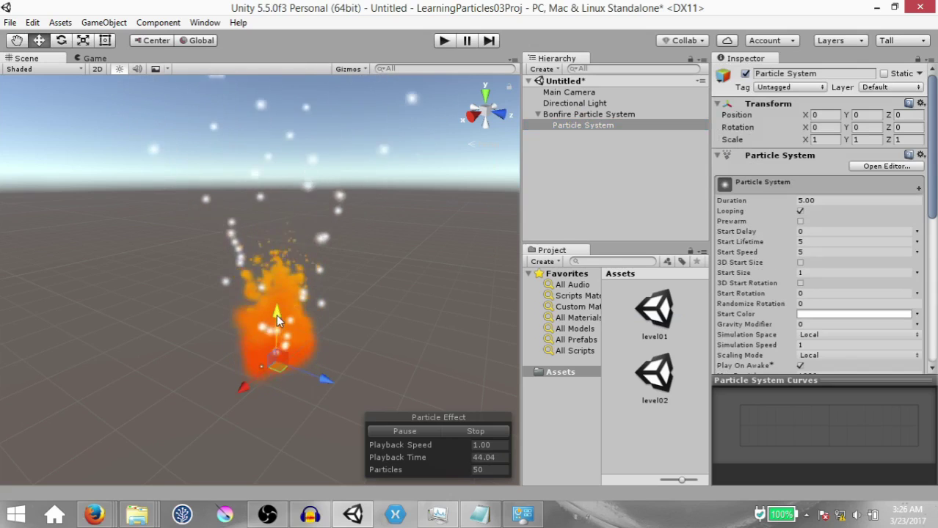
drag(276, 312, 275, 269)
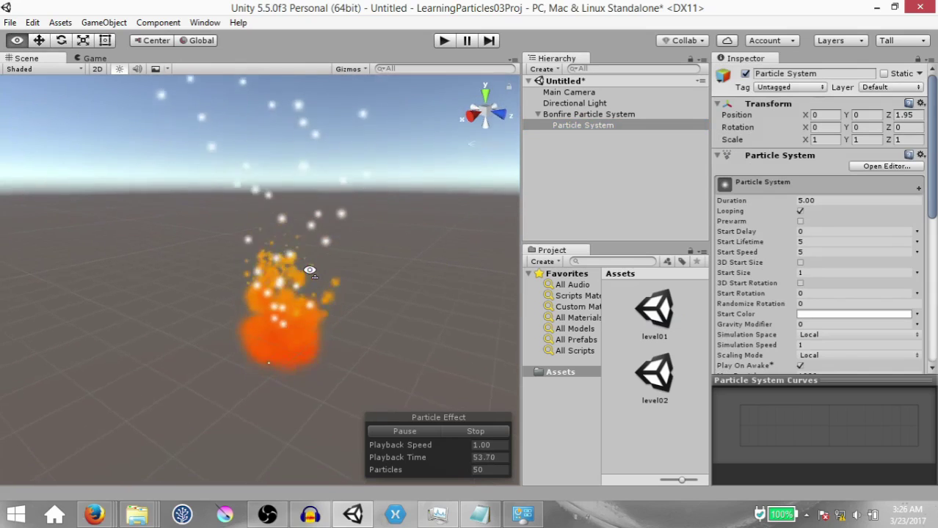
mouse_move(317, 247)
alt+mouse_down()
mouse_move(318, 262)
mouse_move(307, 251)
mouse_move(320, 257)
alt+mouse_up()
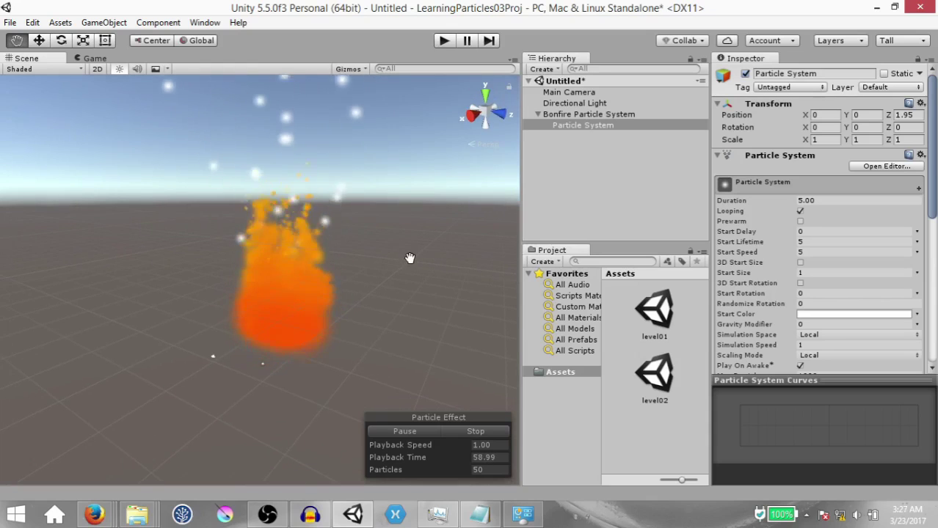
mouse_move(377, 268)
alt+mouse_down()
mouse_move(377, 290)
mouse_move(372, 272)
mouse_move(378, 279)
alt+mouse_up()
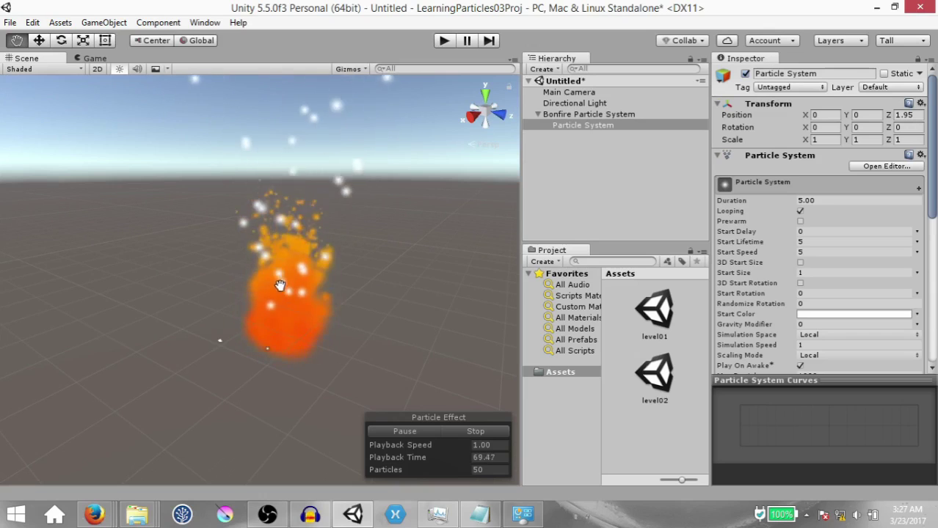
Step: Create a new sorting layer named BonfireParticle, starting from the bonfire particle system's Renderer settings
click(578, 116)
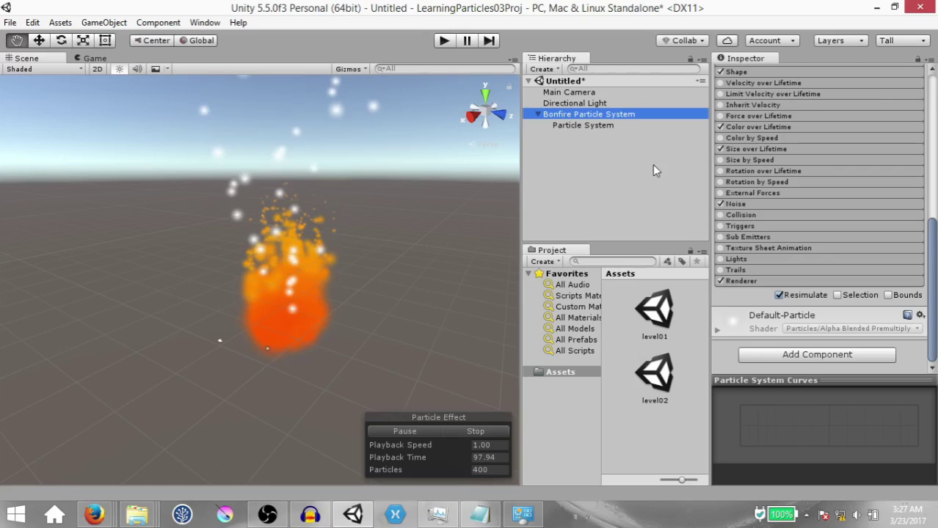
click(763, 284)
scroll(771, 258, down, 5)
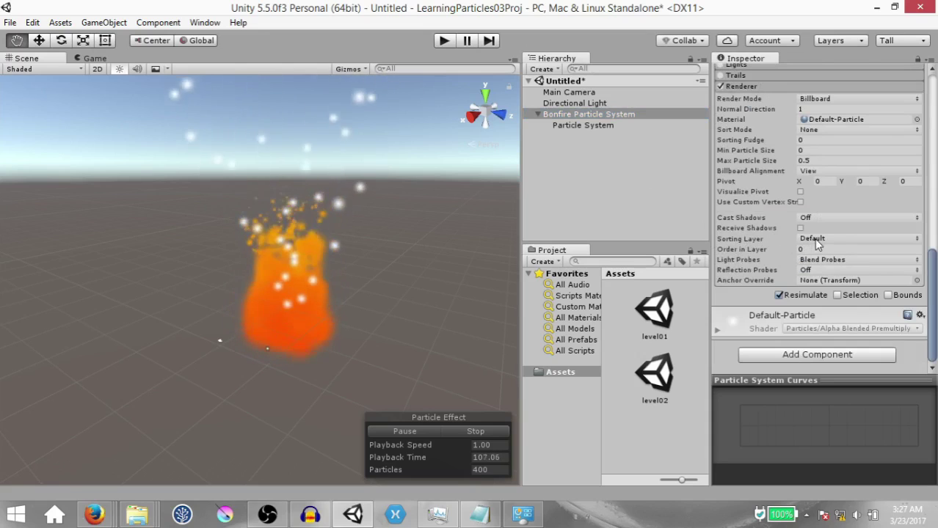
click(815, 240)
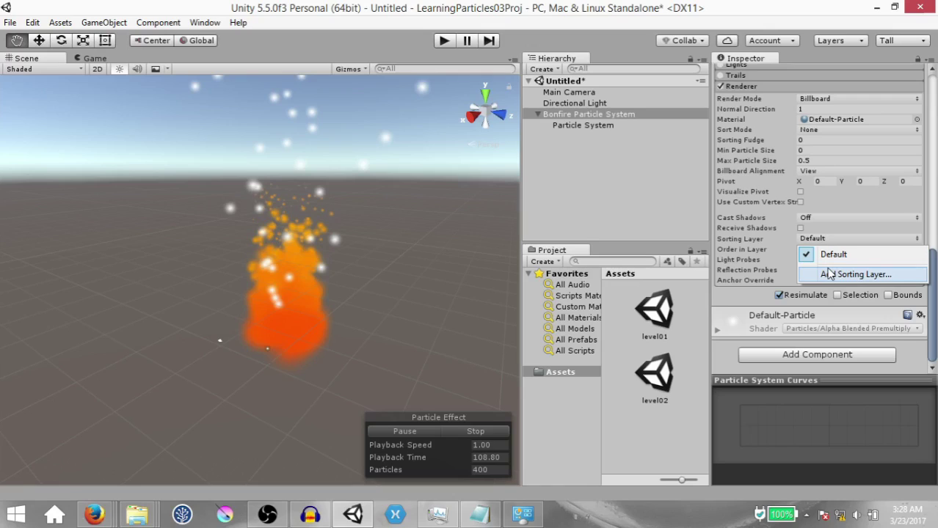
click(829, 278)
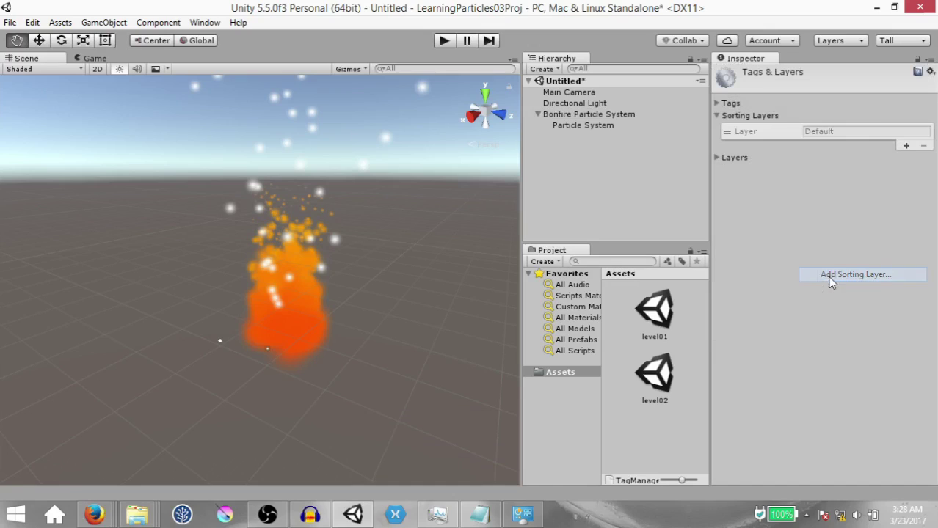
click(907, 146)
click(838, 144)
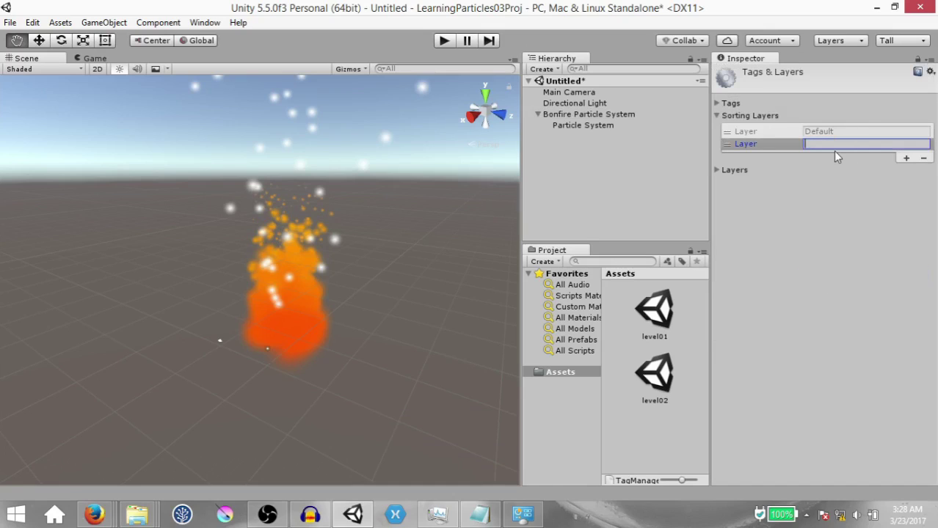
text(Bonfire Particle Sys)
Step: Assign the Bonfire Particle System's Renderer to the BonfireParticle sorting layer
click(602, 115)
scroll(810, 220, down, 15)
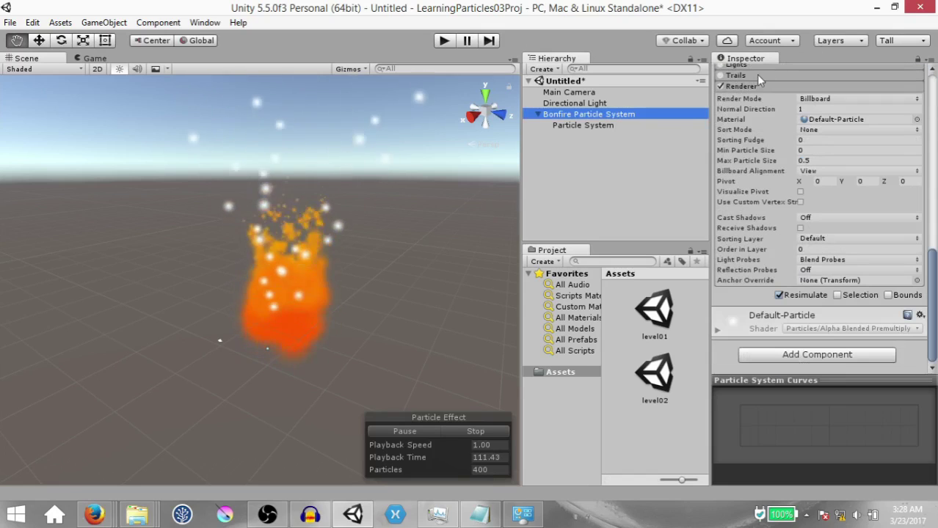
click(813, 239)
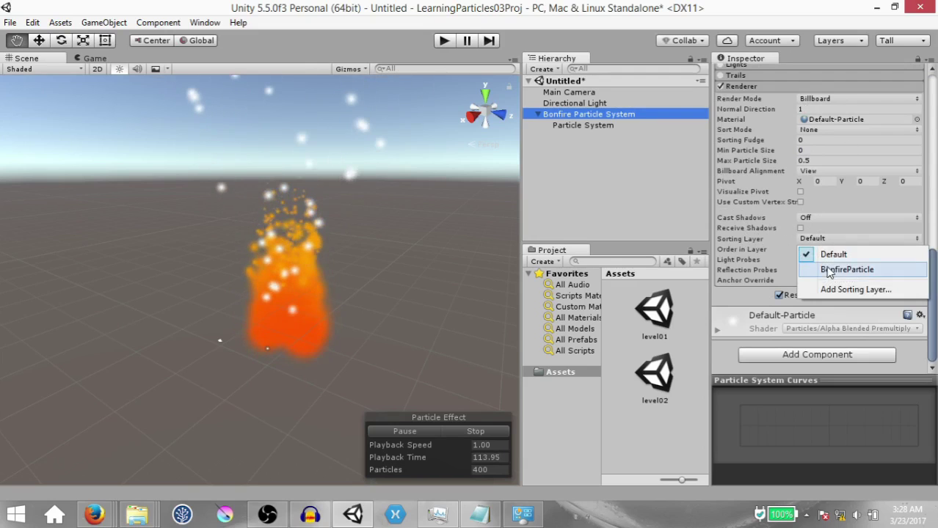
click(831, 269)
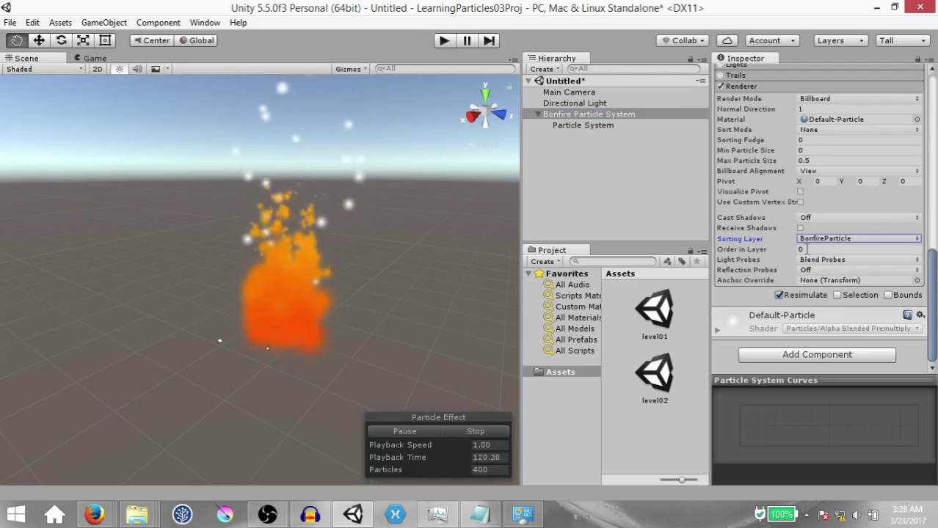
click(576, 116)
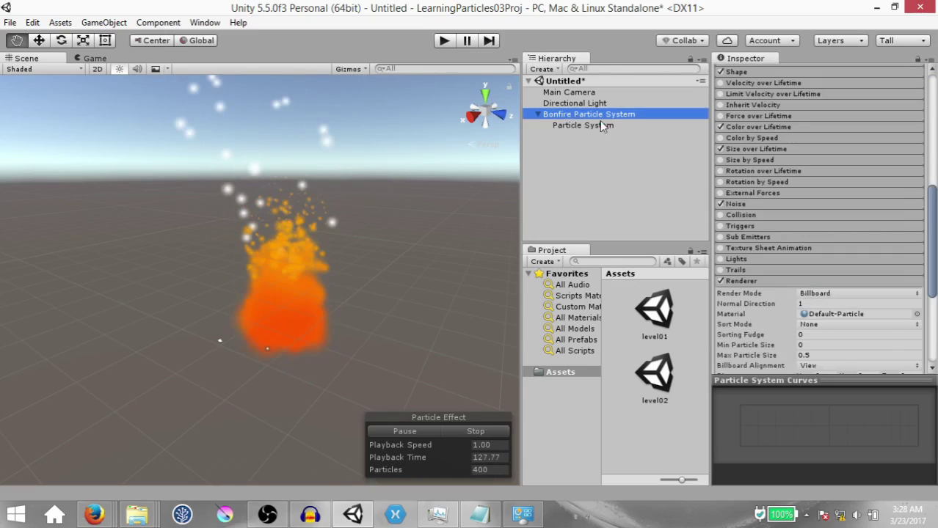
Step: Assign the child particle system's Renderer to the BonfireParticle sorting layer and set its Order in Layer to -1
click(600, 123)
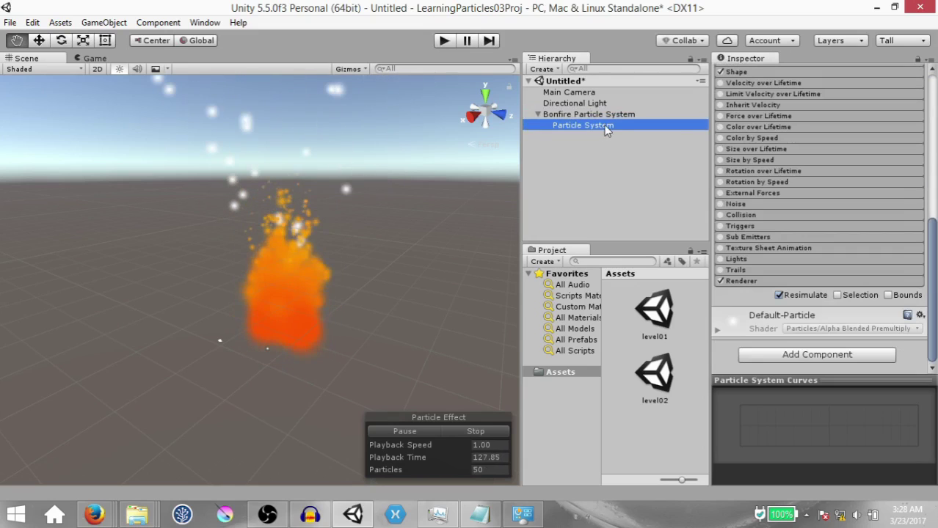
click(754, 282)
scroll(754, 282, down, 5)
click(831, 240)
click(847, 270)
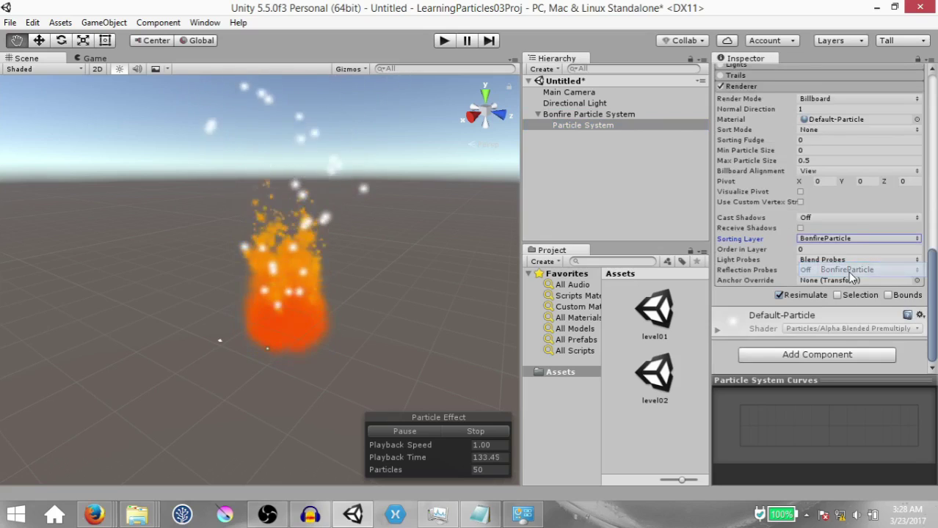
click(815, 250)
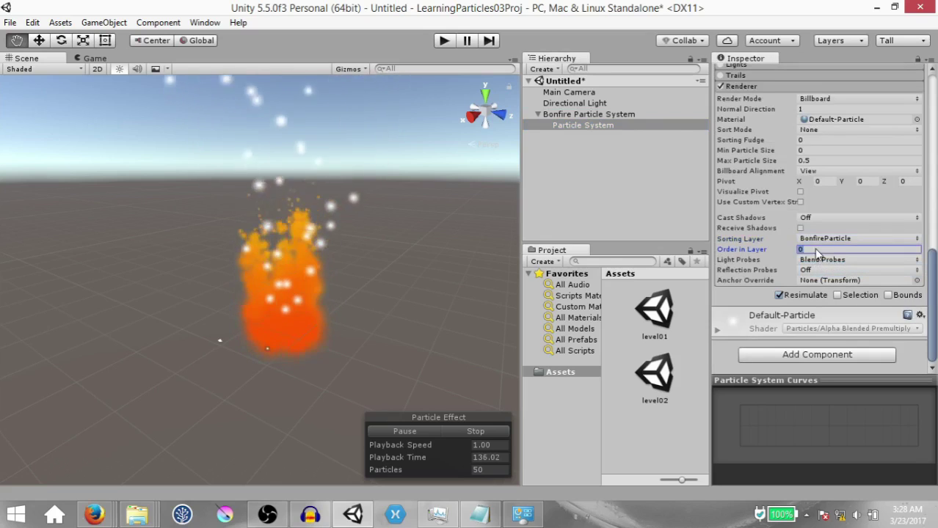
text(-1)
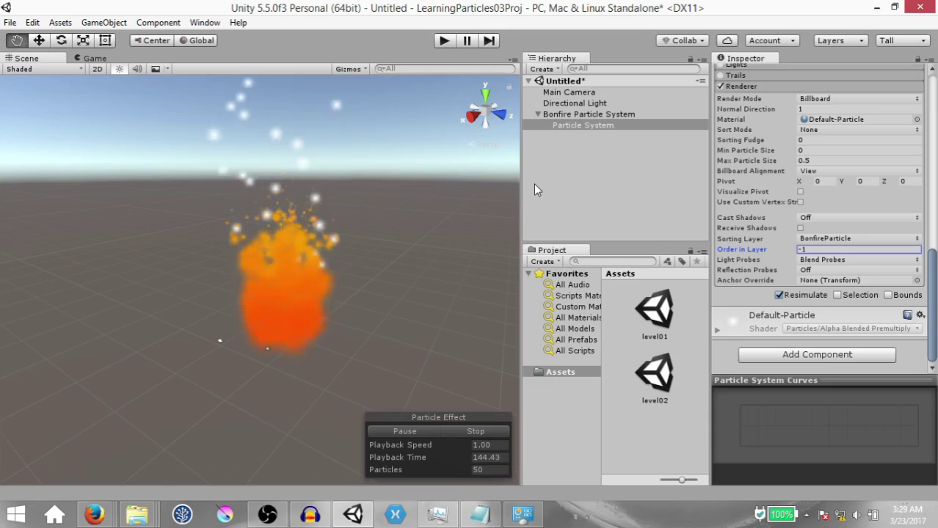
Step: Rename the child particle system as Smoke Particle System
click(588, 126)
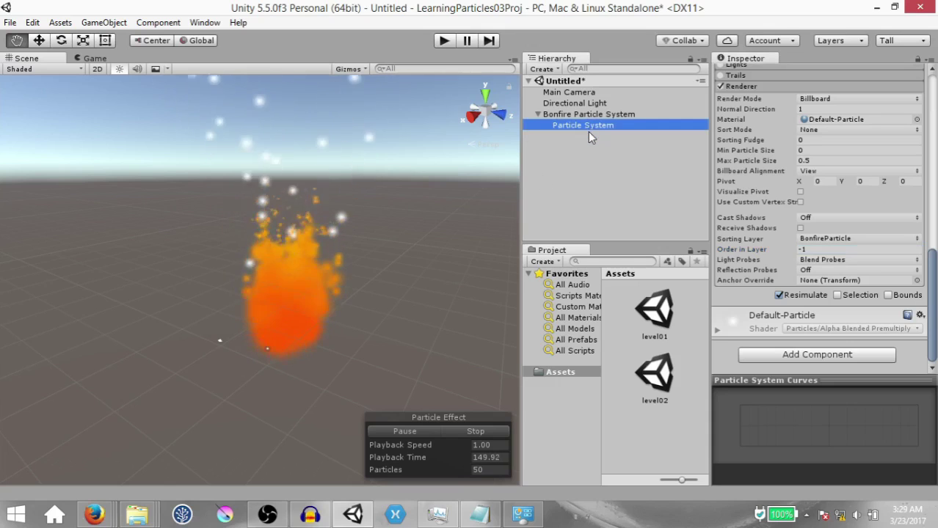
key(Home)
text(Smoke)
key(Return)
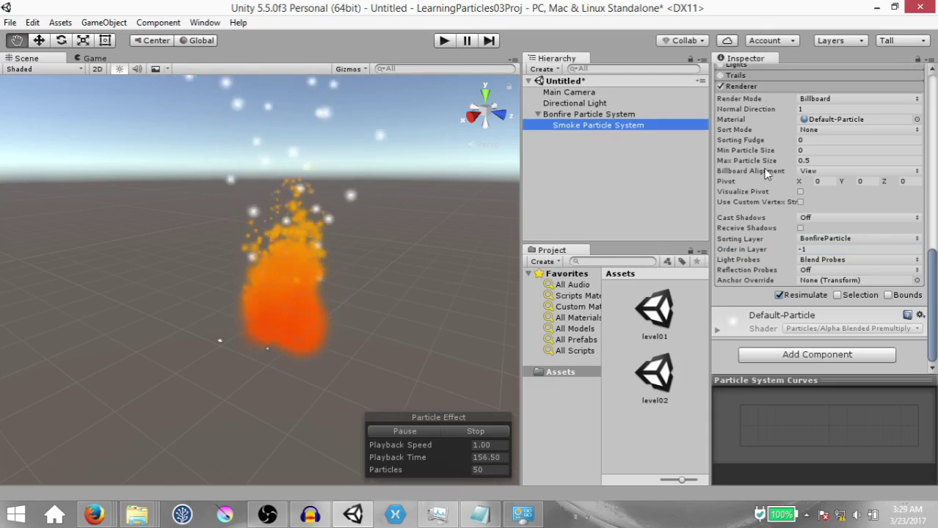
Step: Set the smoke particle system's Order in Layer to 1
drag(442, 257, 433, 276)
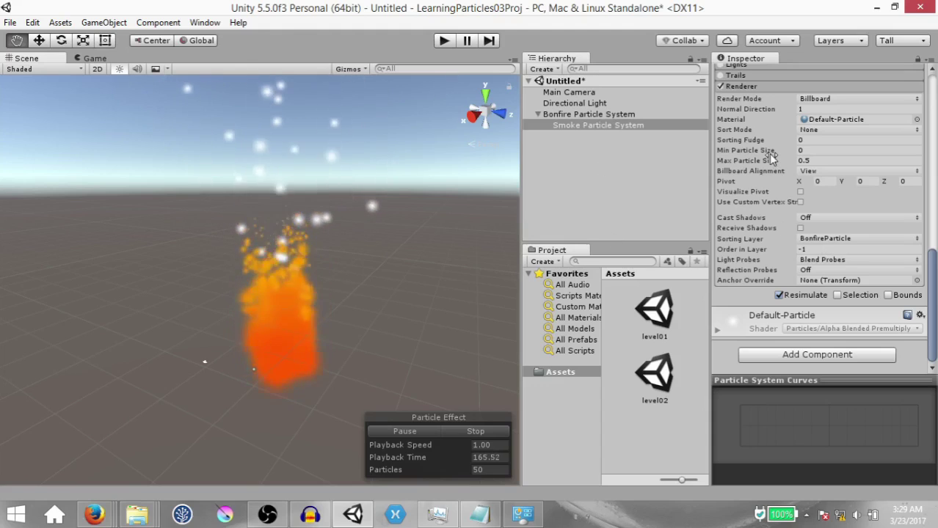
click(820, 249)
text(1)
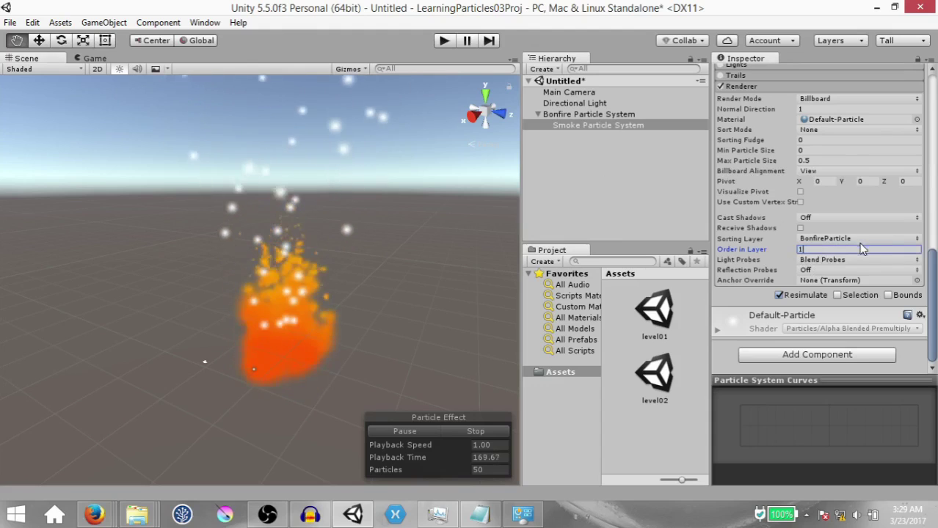
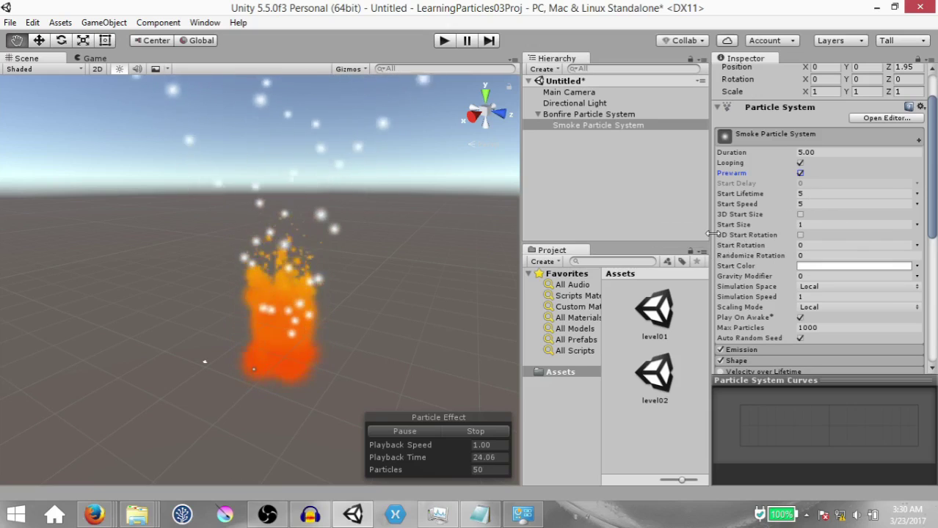
Step: Set the smoke emitter's cone angle to 0 and widen its radius in the Shape module
scroll(792, 294, down, 2)
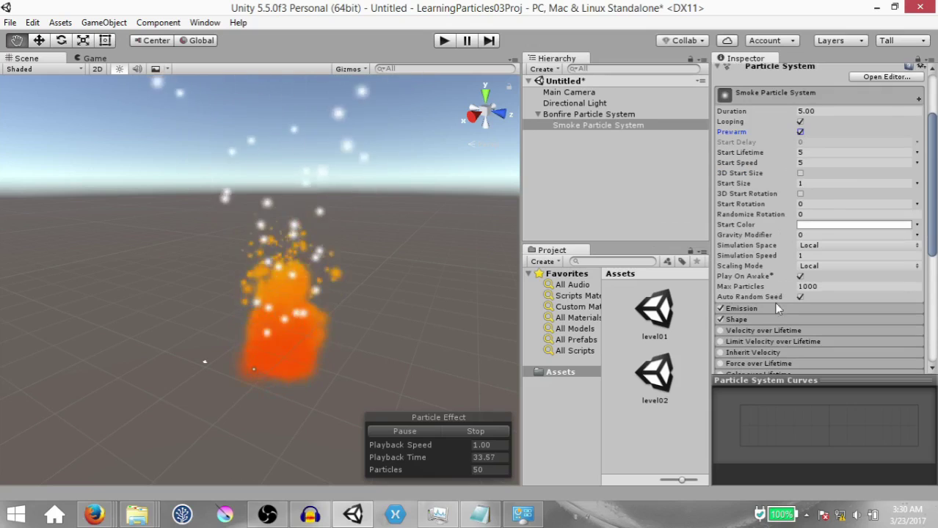
click(788, 320)
scroll(807, 322, down, 4)
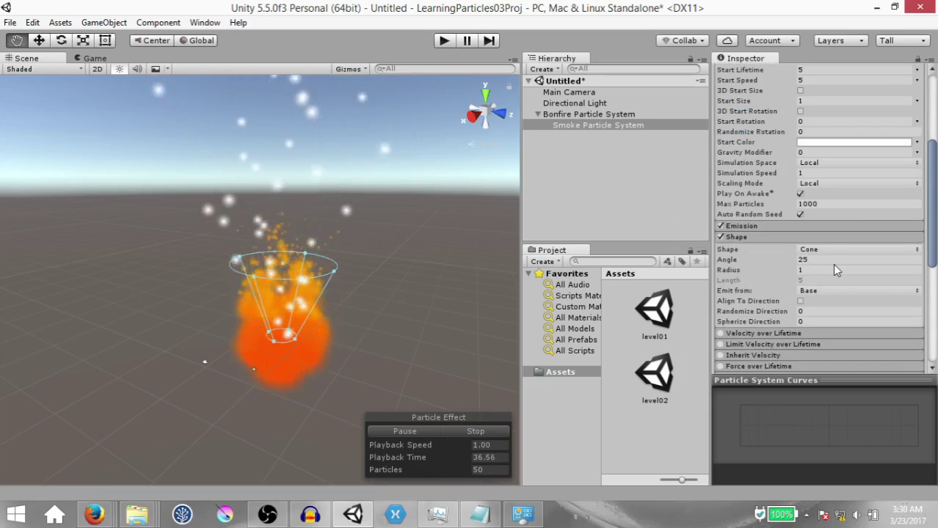
click(832, 261)
text(0)
click(827, 271)
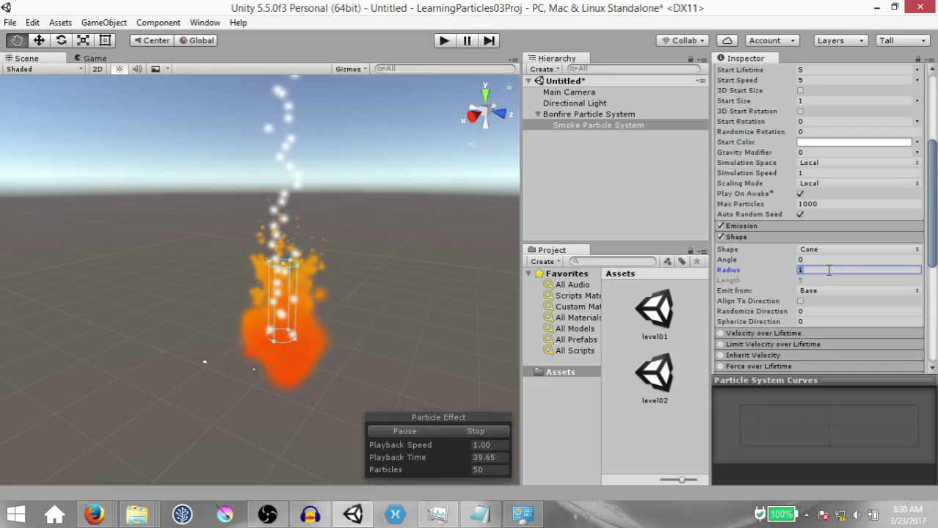
click(792, 237)
Step: Set the smoke particle system's emission Rate over Time to 200
click(785, 227)
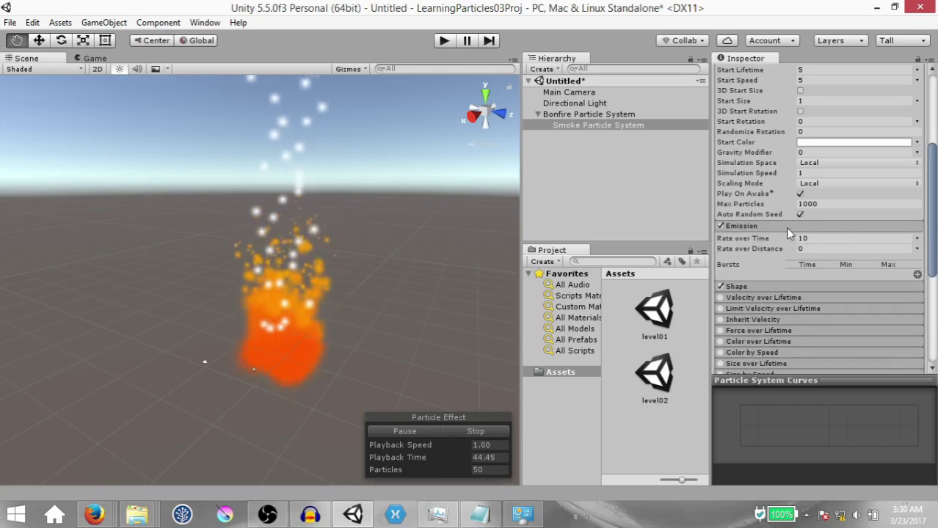
click(843, 237)
text(2000)
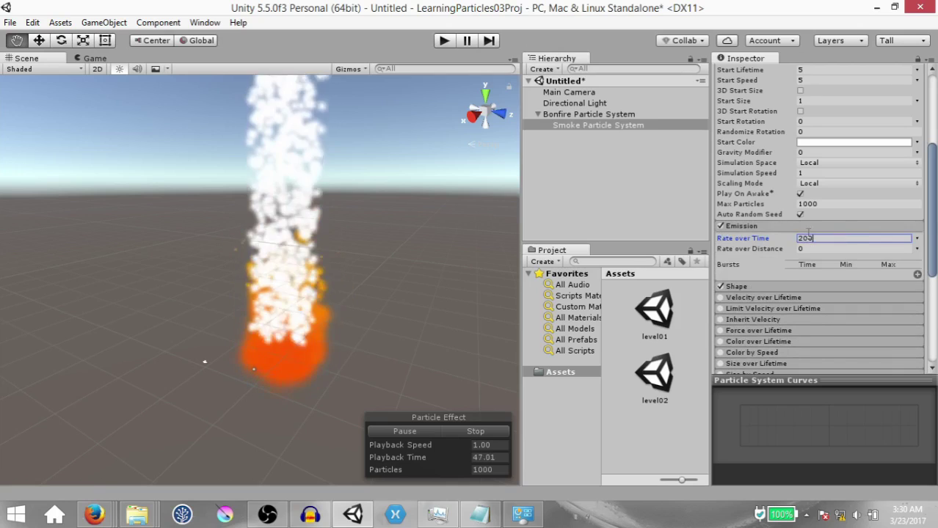
drag(932, 222, 933, 190)
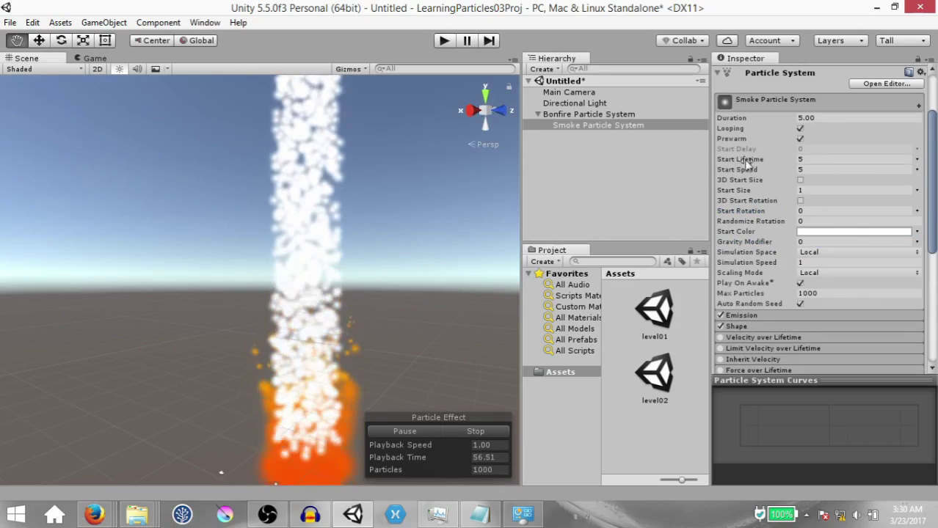
Step: Make the smoke's Start Lifetime random between two constants, 2 and 4
click(917, 161)
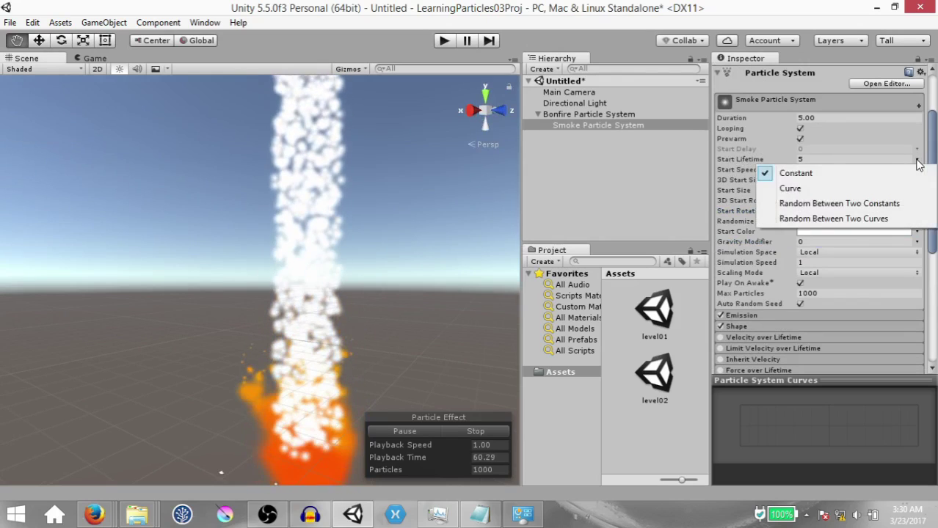
click(829, 206)
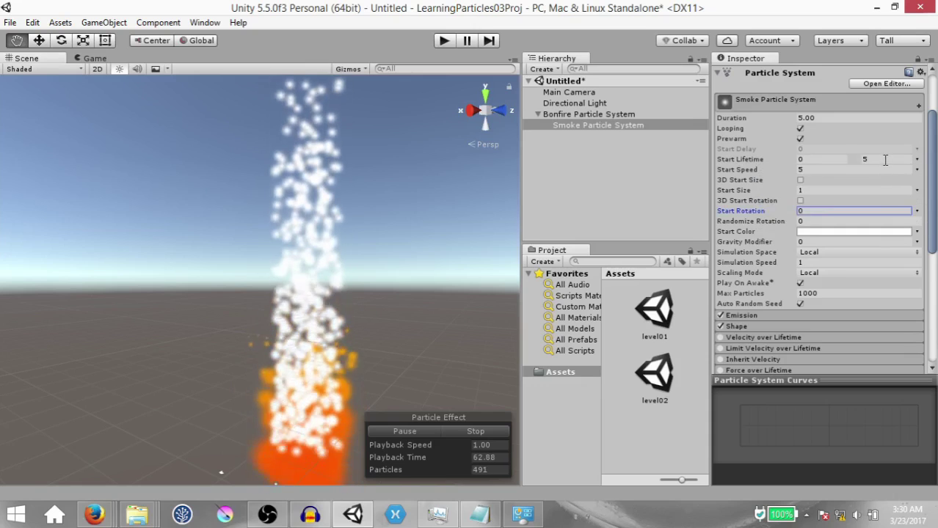
click(877, 160)
text(4)
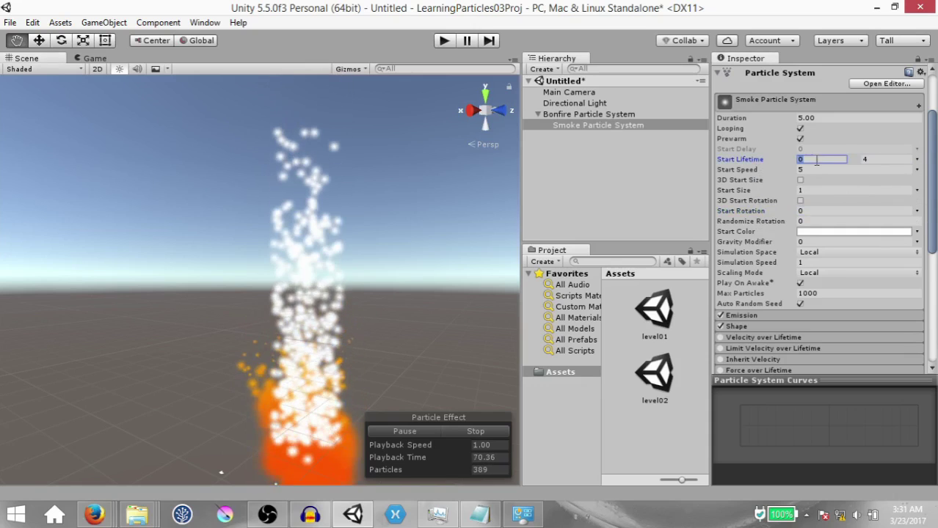
click(820, 160)
text(2)
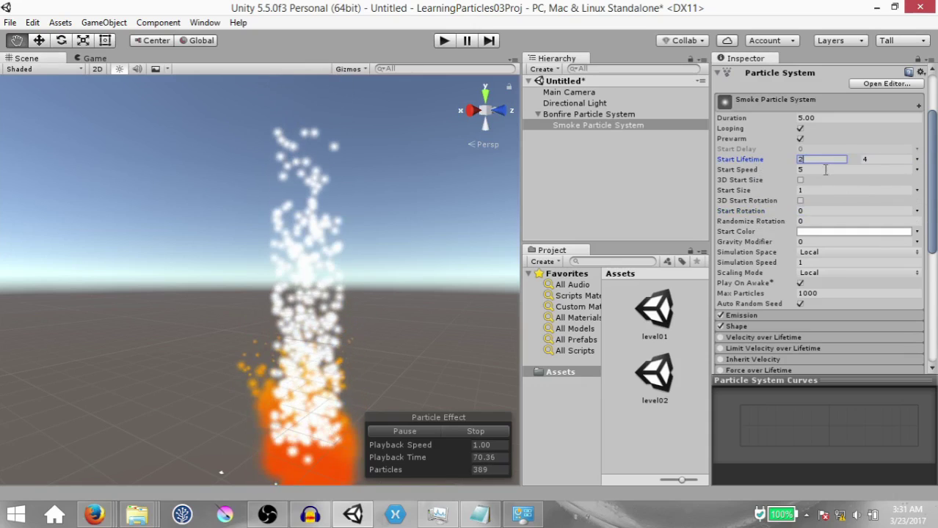
Step: Make the smoke's Start Size random between two constants, 3 and 5
click(917, 192)
click(866, 235)
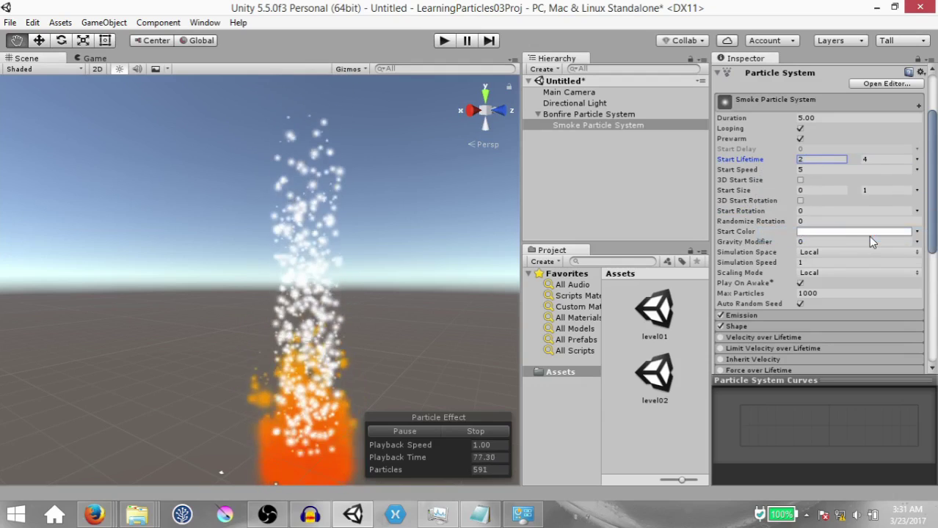
click(823, 190)
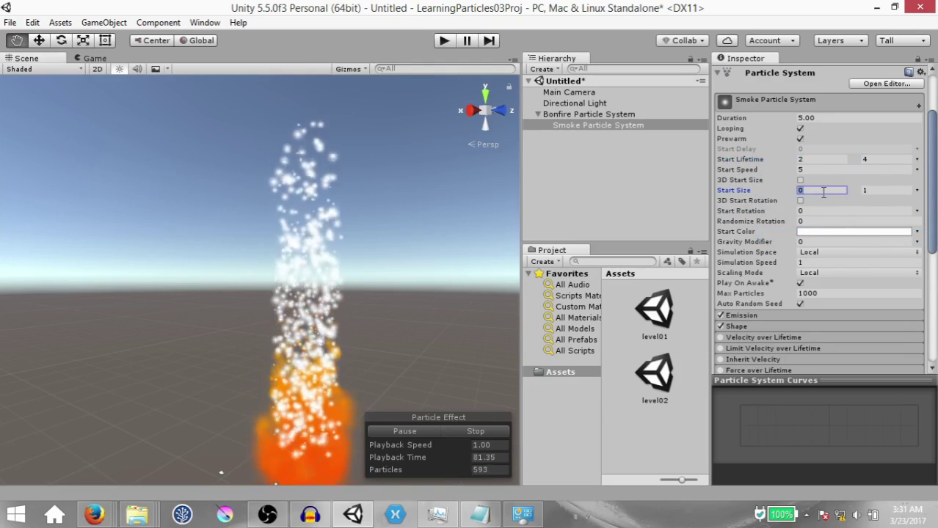
text(3)
click(877, 190)
text(5)
key(Return)
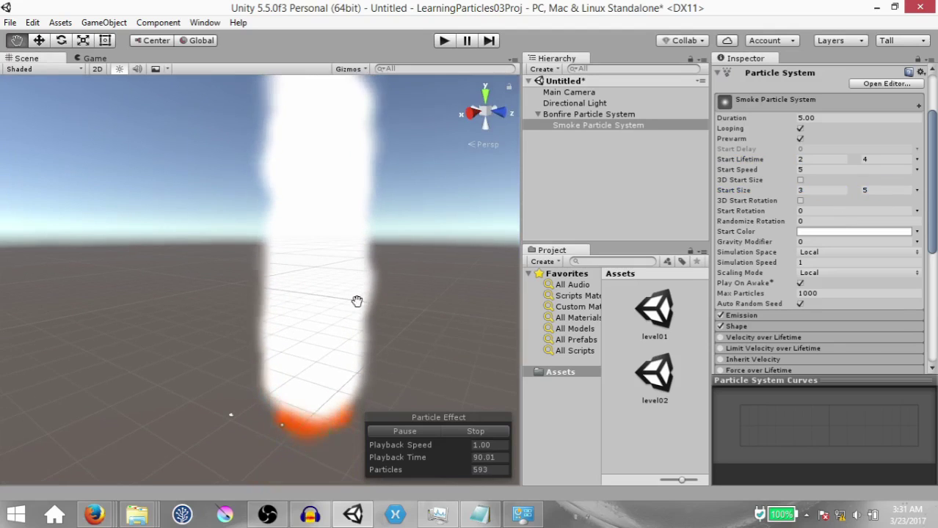
Step: Enable Color over Lifetime on the smoke and set its gradient's starting color key to dark gray
scroll(734, 152, down, 5)
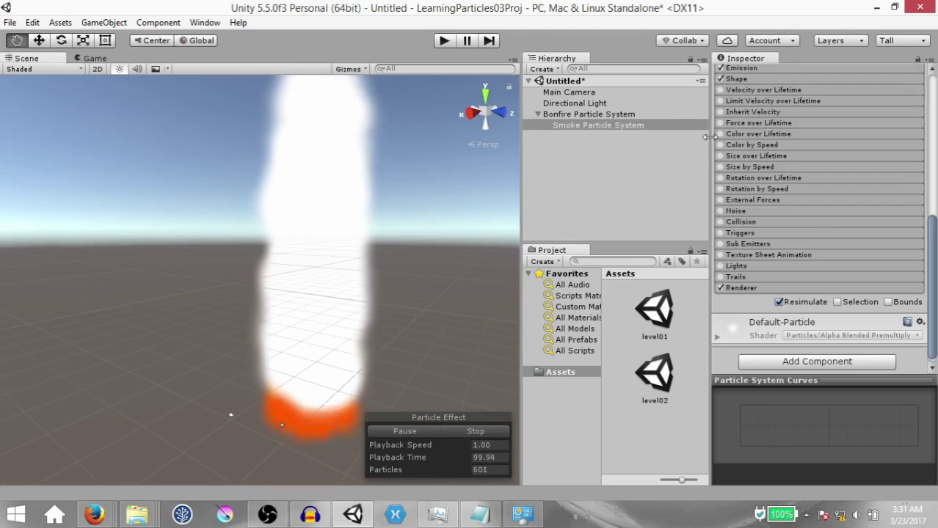
click(719, 134)
click(854, 146)
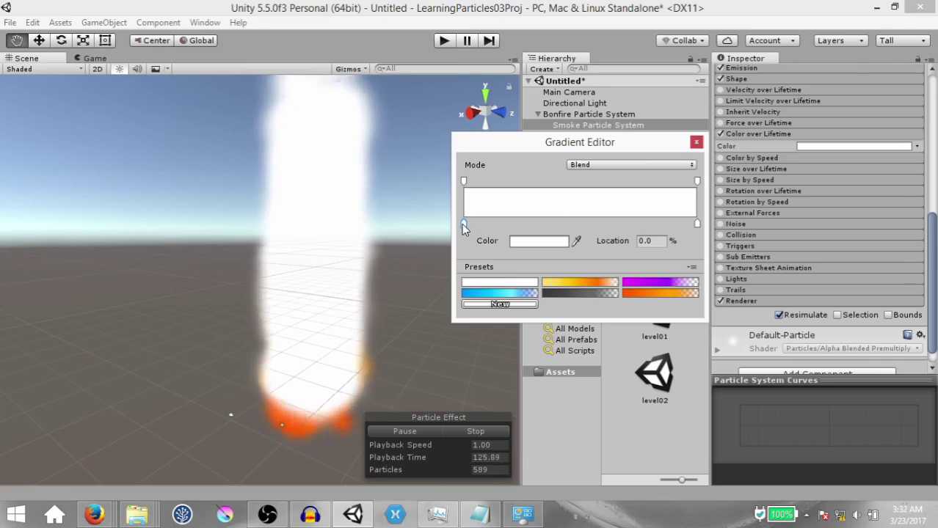
click(540, 242)
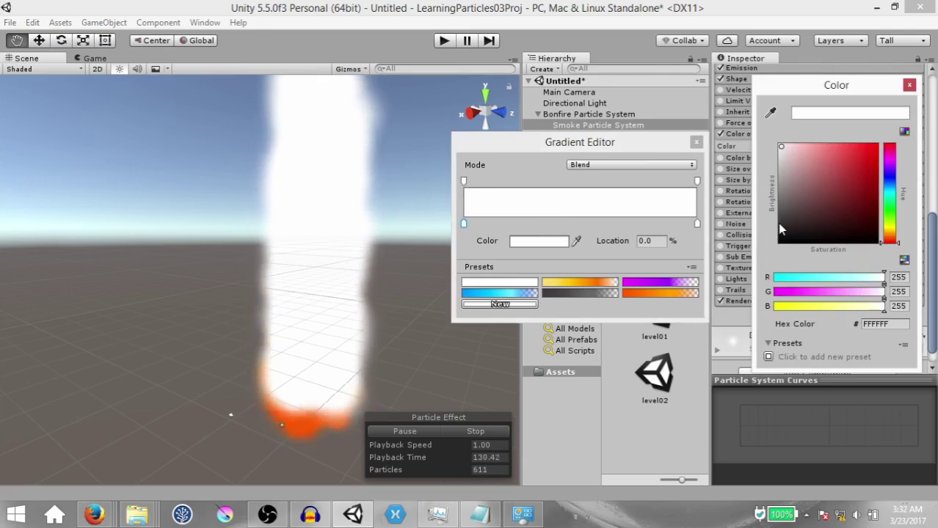
click(779, 225)
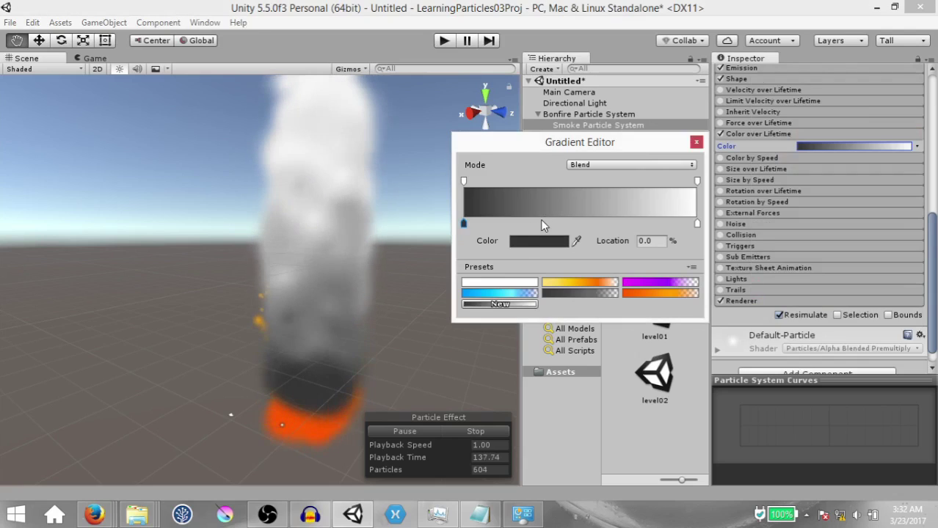
Step: Add color keys to the smoke gradient: dark gray at 33.2% and lighter gray 5A5C5C at 66.8%
double_click(540, 222)
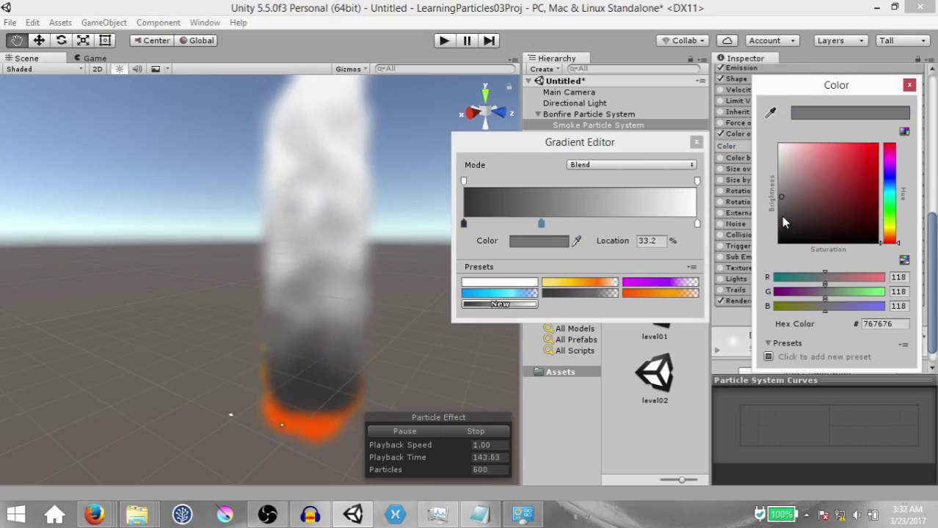
click(780, 219)
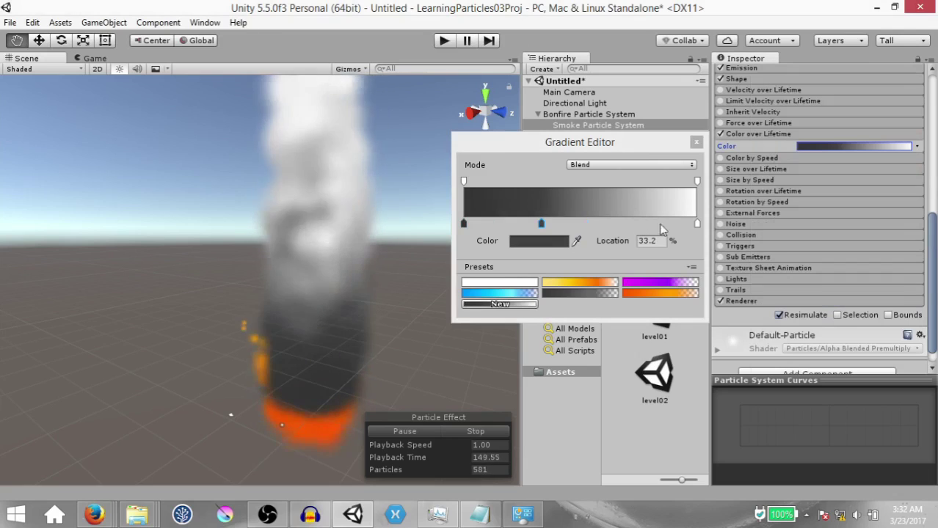
double_click(618, 222)
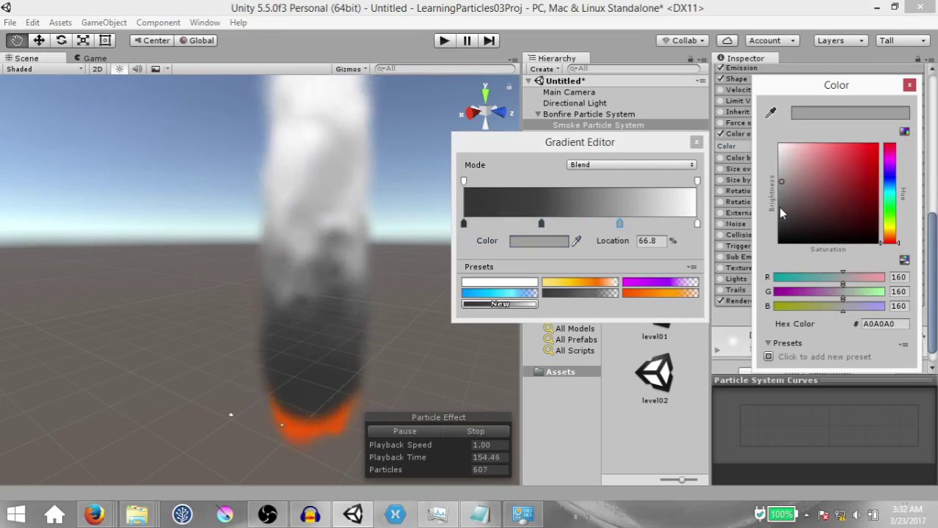
click(781, 212)
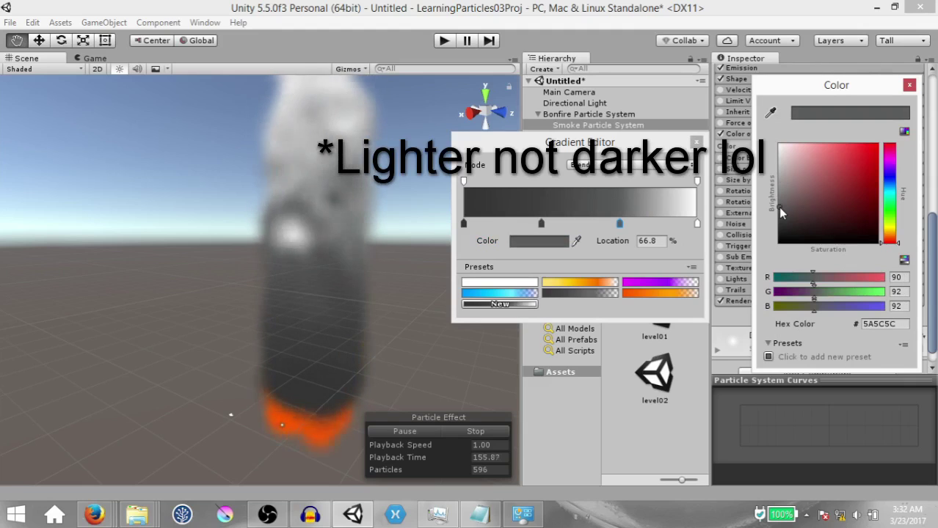
Step: Change the smoke gradient's final color key at 100% to dark gray
click(697, 224)
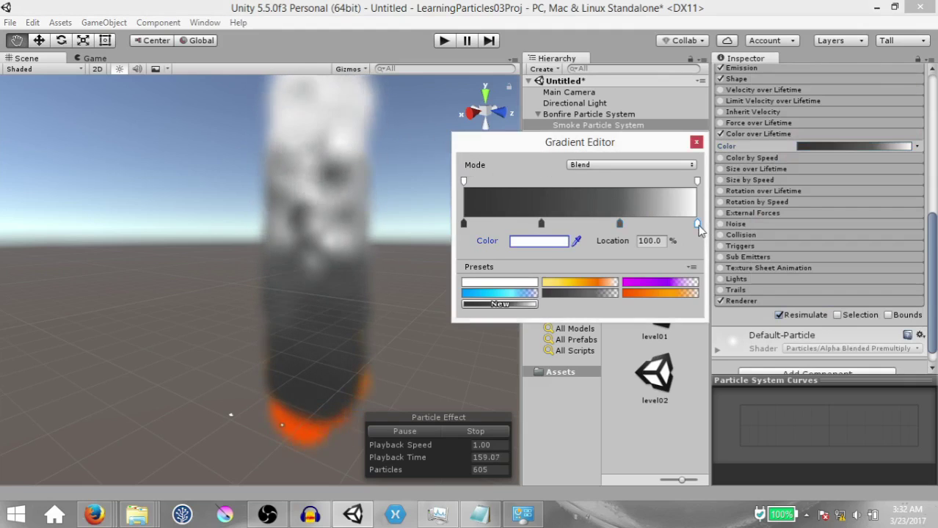
click(540, 242)
click(659, 179)
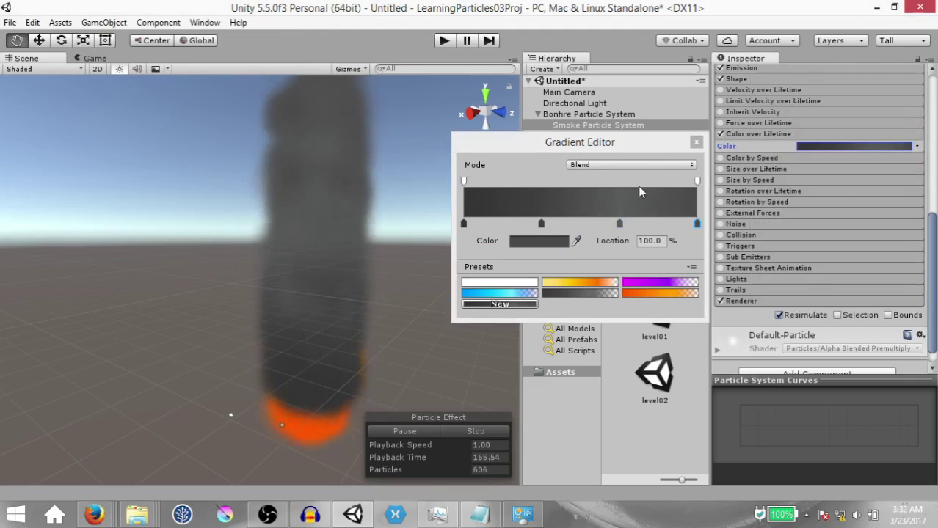
Step: Fade out the smoke by adding an opaque alpha key at 70.3% and setting the final key's alpha to 0
click(628, 180)
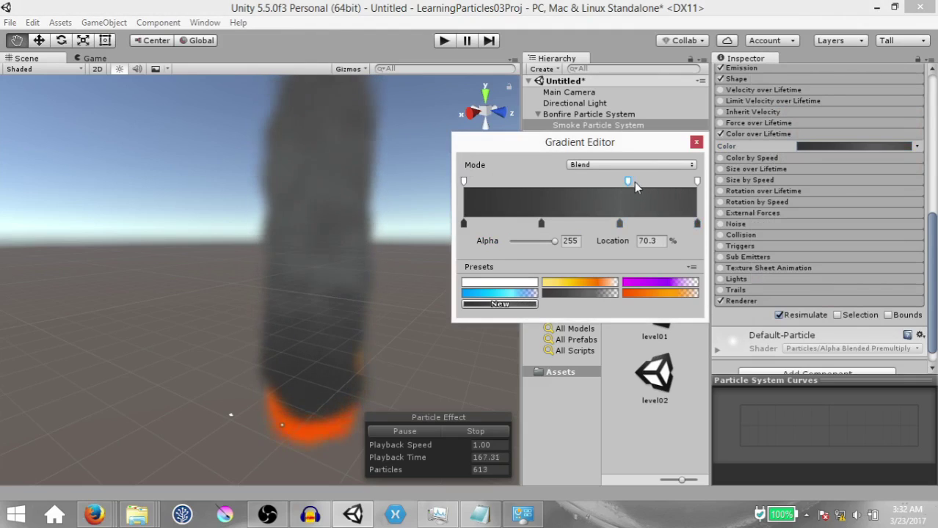
click(697, 181)
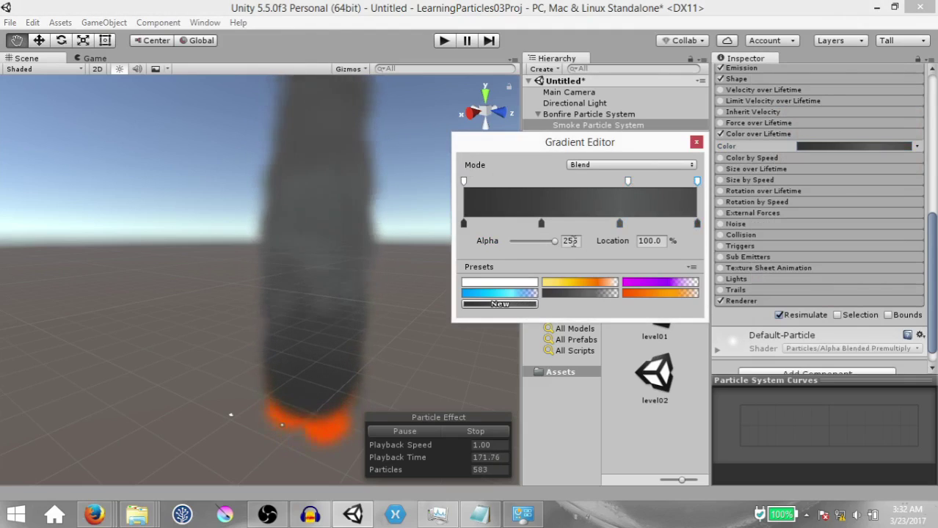
double_click(570, 241)
text(0)
alt+drag(352, 221, 356, 255)
alt+drag(316, 355, 274, 276)
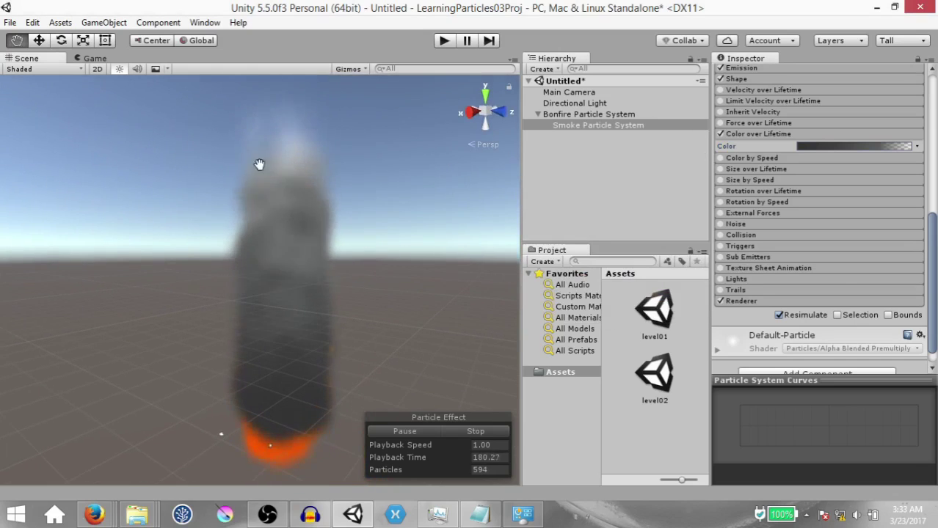
Step: Try near-white F8FBFB as the final color key of the smoke gradient
click(831, 147)
click(696, 224)
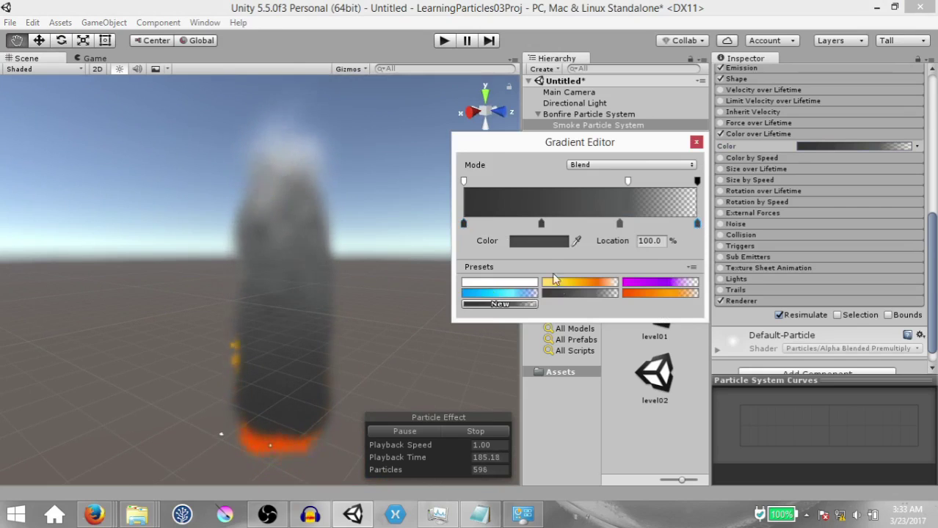
click(554, 241)
click(779, 149)
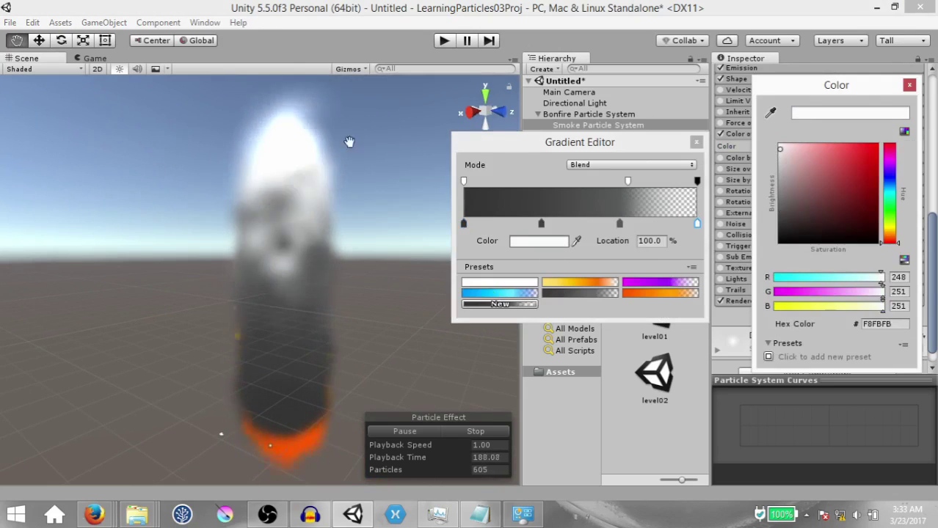
Step: Lighten the smoke gradient's starting color key to a slightly lighter dark gray and close the gradient
click(855, 146)
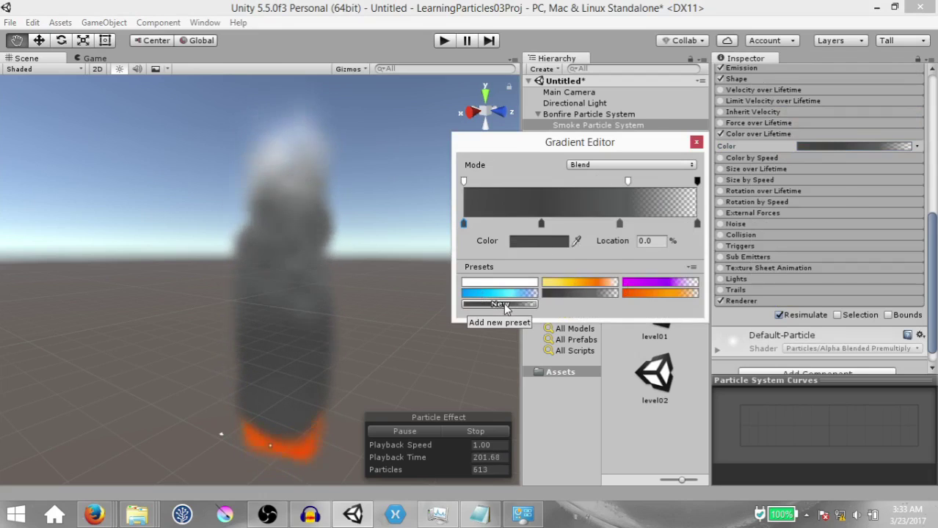
click(697, 141)
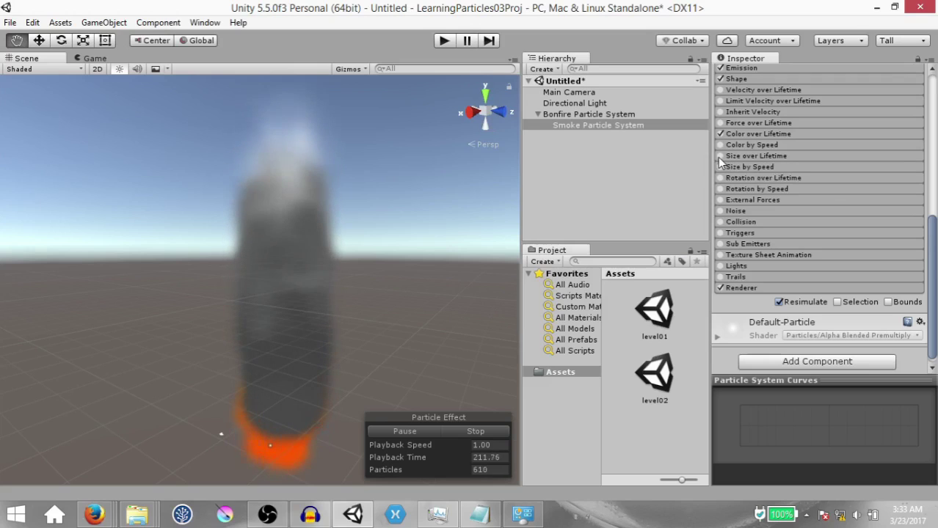
Step: Enable Size over Lifetime on the smoke, add a curve key at the midpoint, and lower the final key to 0
click(738, 157)
click(844, 178)
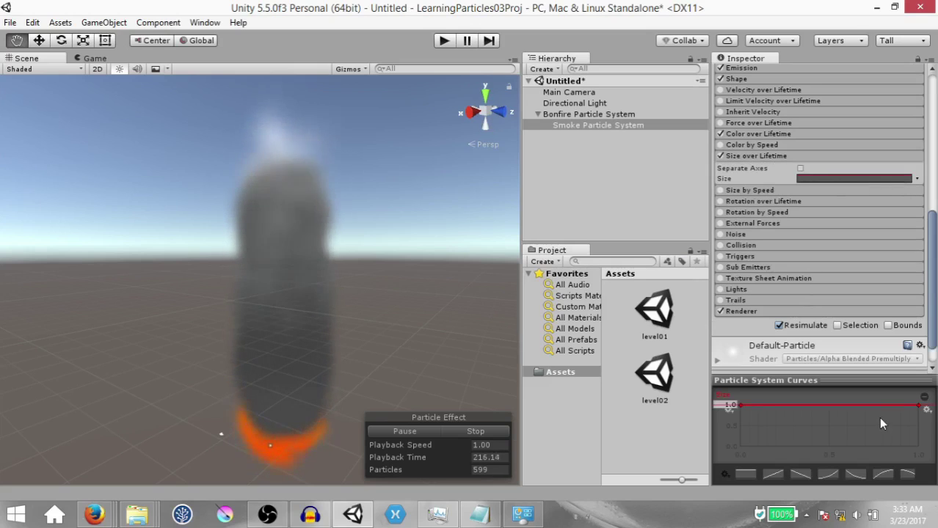
double_click(827, 405)
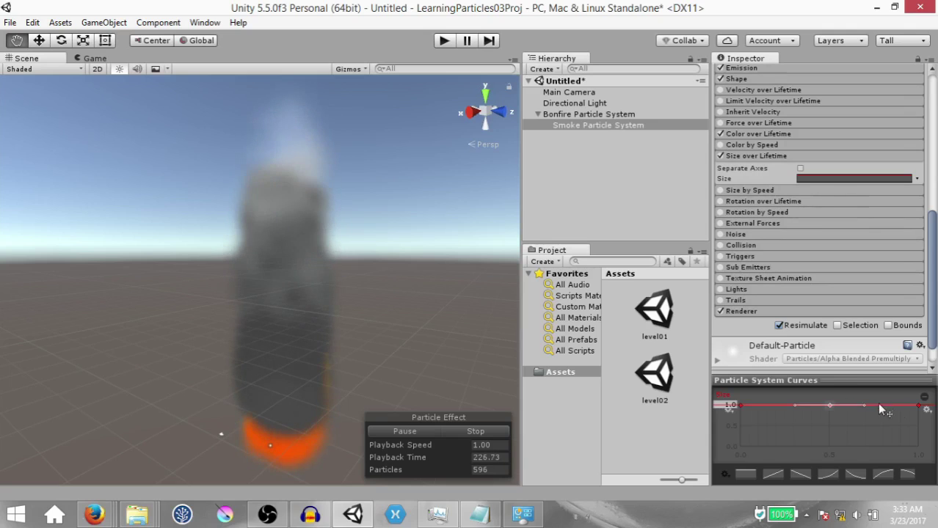
click(919, 405)
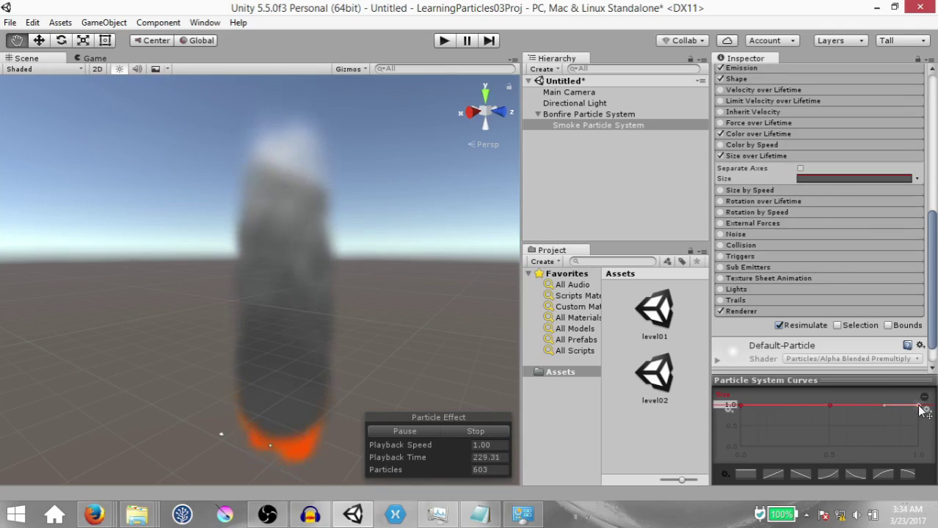
drag(923, 410, 926, 455)
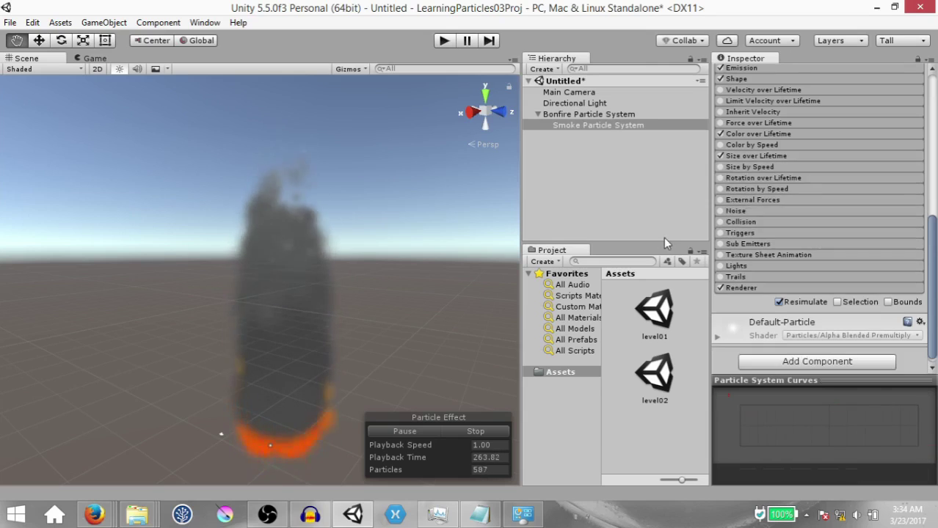
click(755, 155)
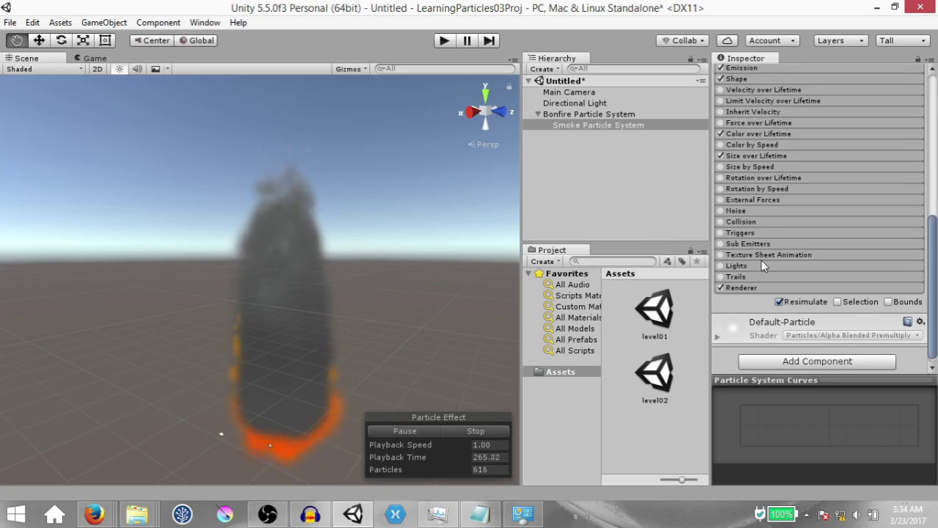
Step: Set the smoke renderer's Order in Layer to -1 so the smoke draws behind the flames
click(760, 288)
scroll(777, 264, down, 5)
click(817, 286)
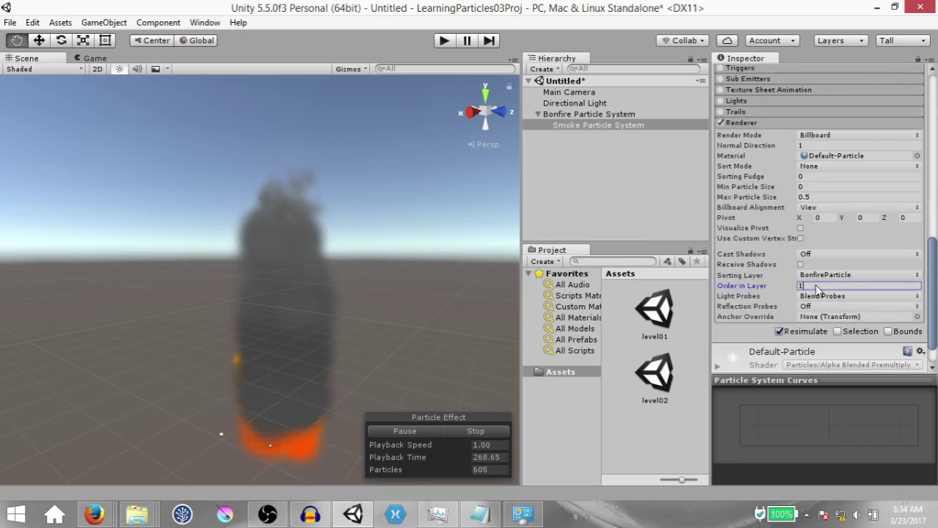
text(-1)
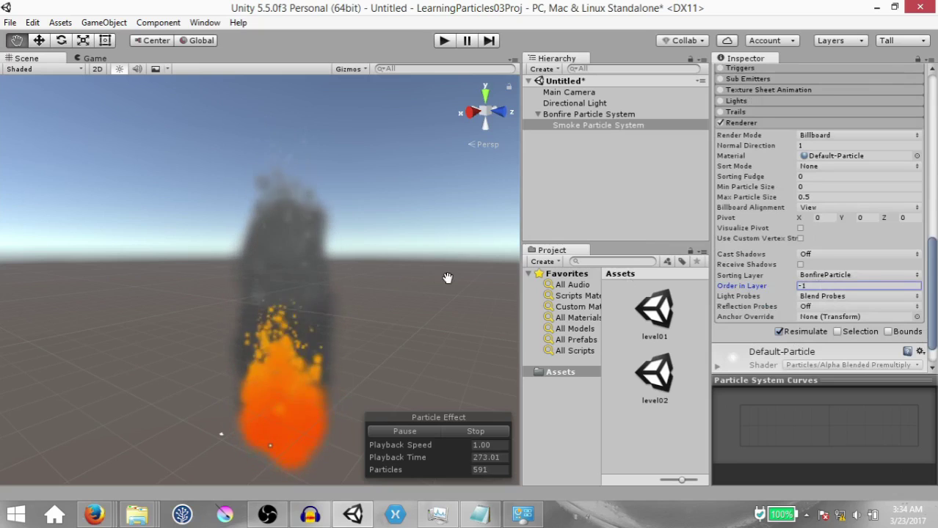
drag(446, 275, 473, 257)
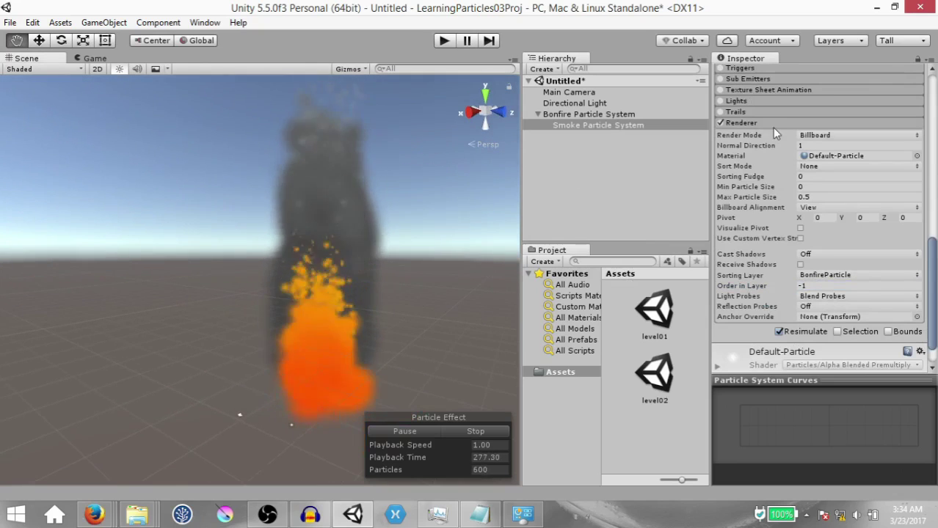
click(772, 125)
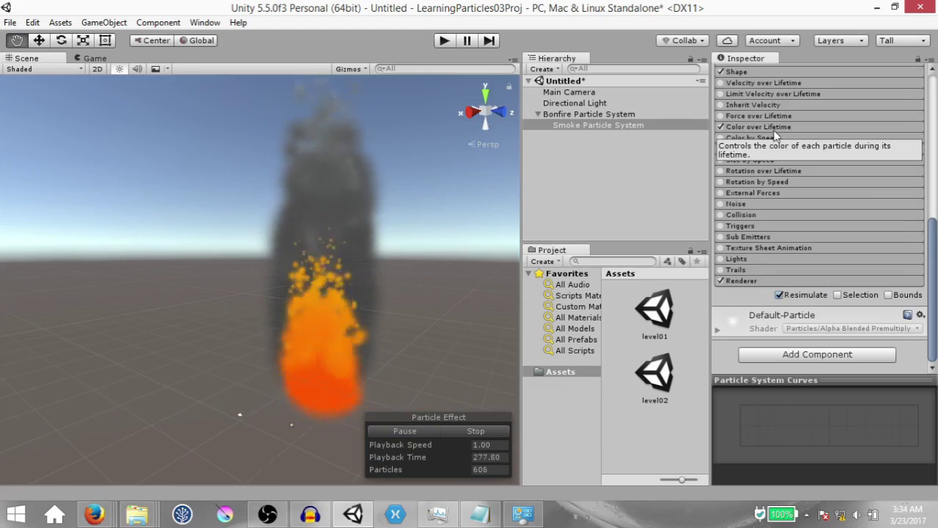
Step: Enable the Noise module on the smoke particle system and open its settings
click(720, 204)
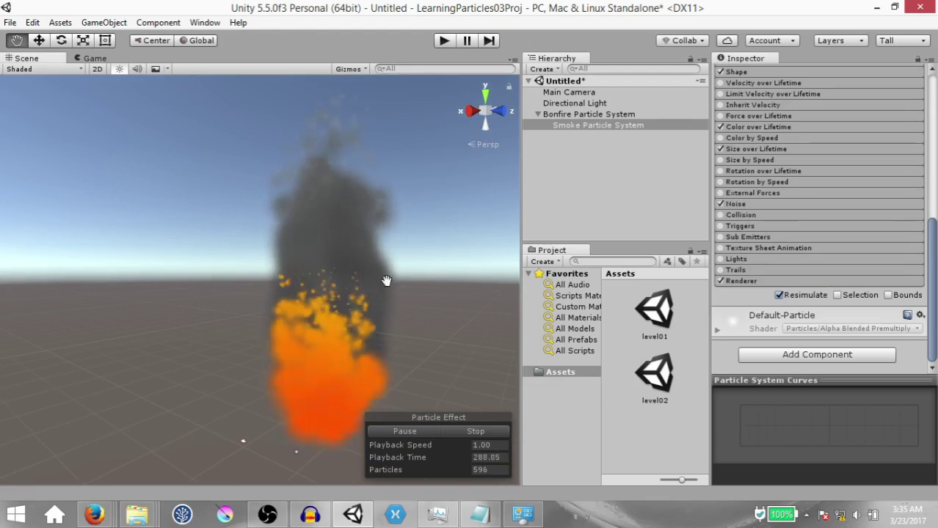
click(736, 204)
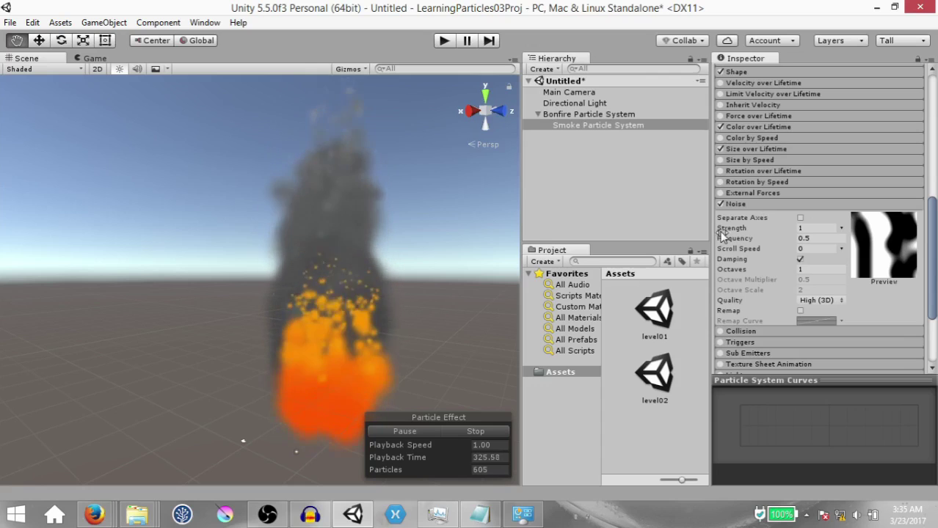
Step: Look over the smoke's Noise settings, including strength, frequency and scroll speed, and collapse the module
scroll(747, 254, up, 1)
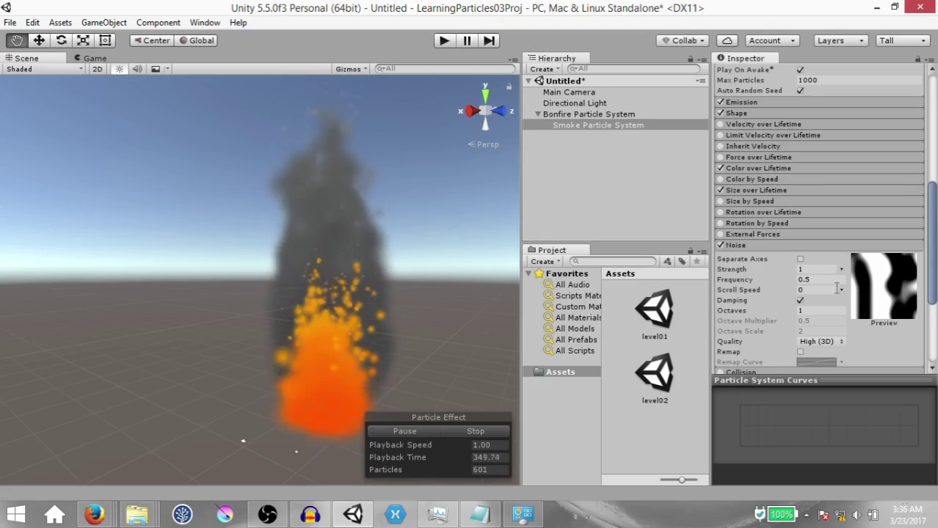
scroll(790, 321, up, 3)
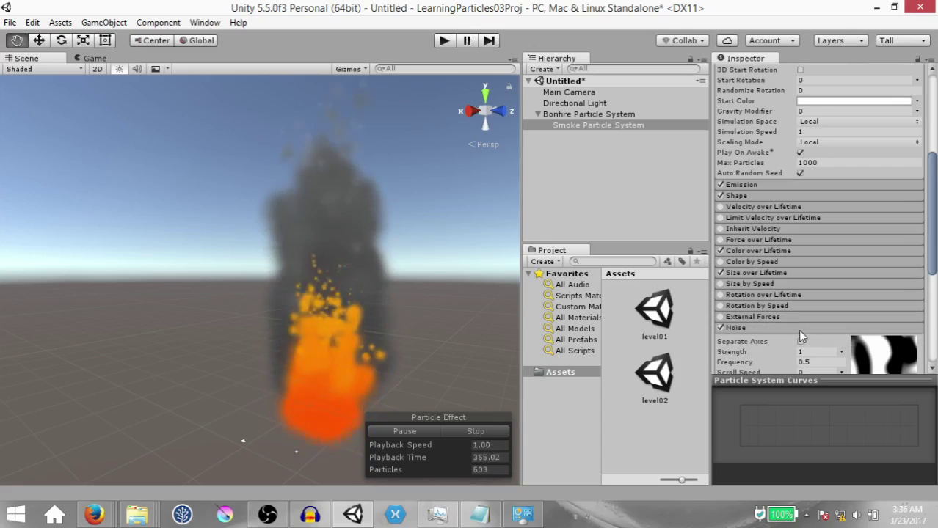
scroll(799, 330, down, 3)
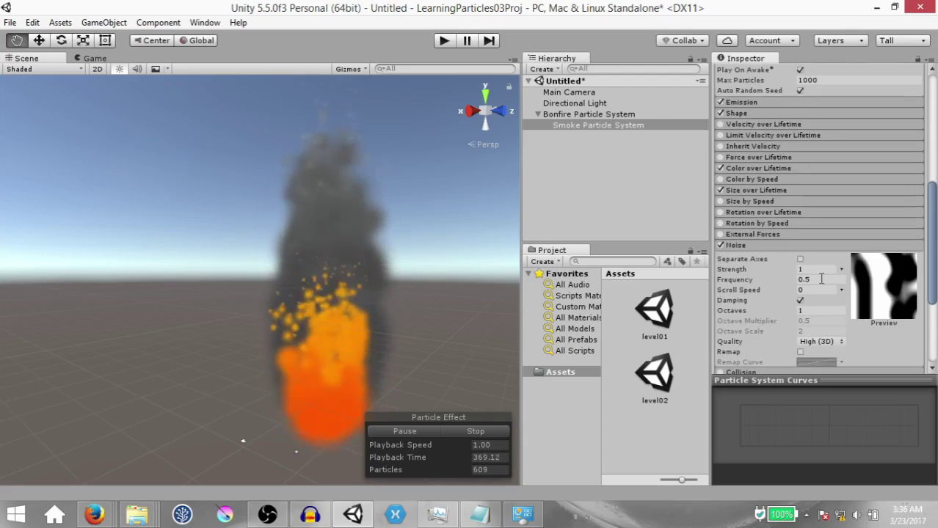
scroll(808, 270, down, 2)
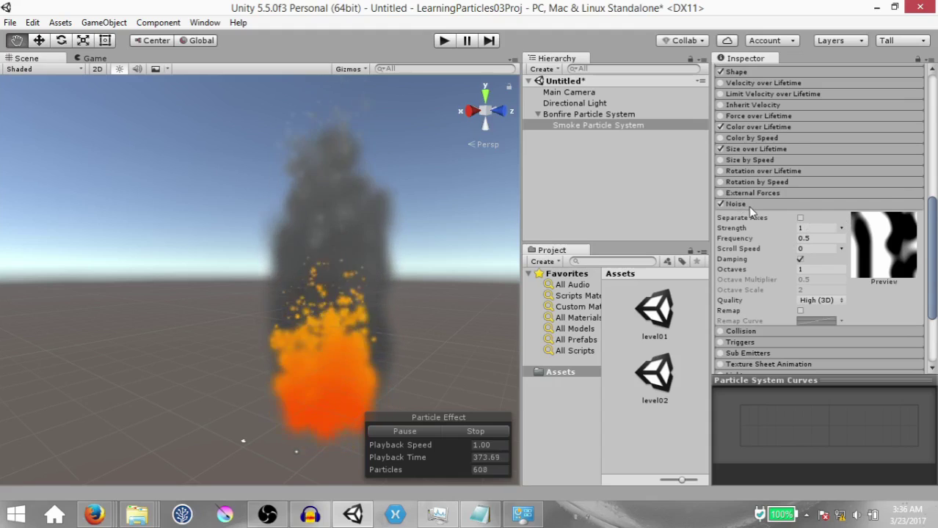
click(815, 249)
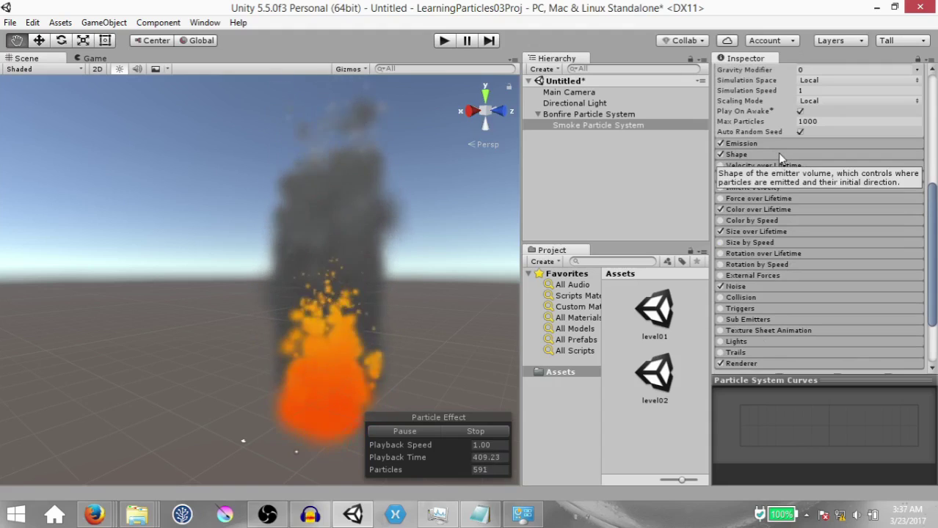
Step: Set the cone angle in the smoke's Shape module to 5 and collapse the module
click(780, 156)
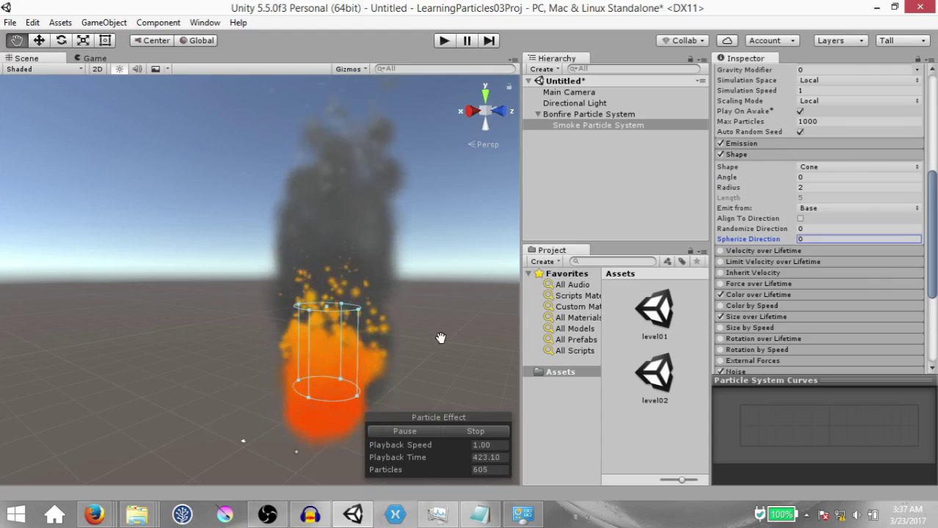
click(825, 177)
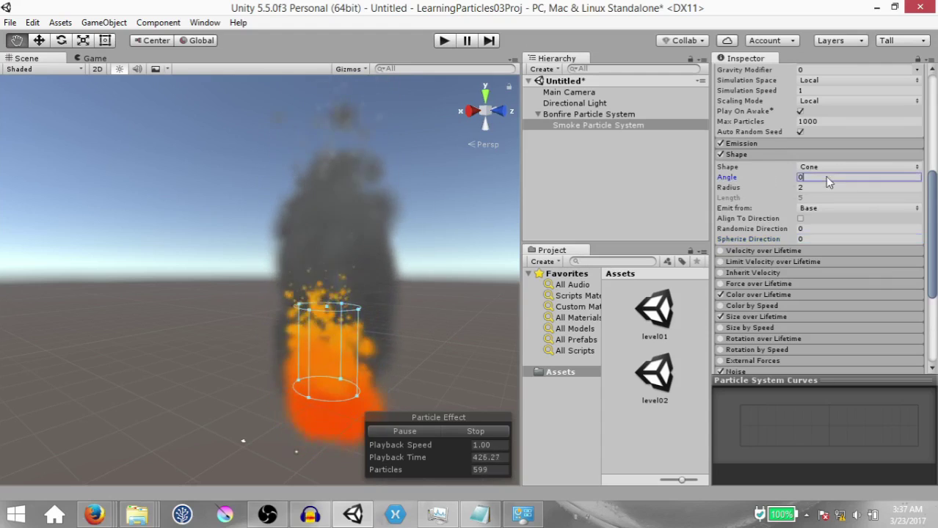
text(5)
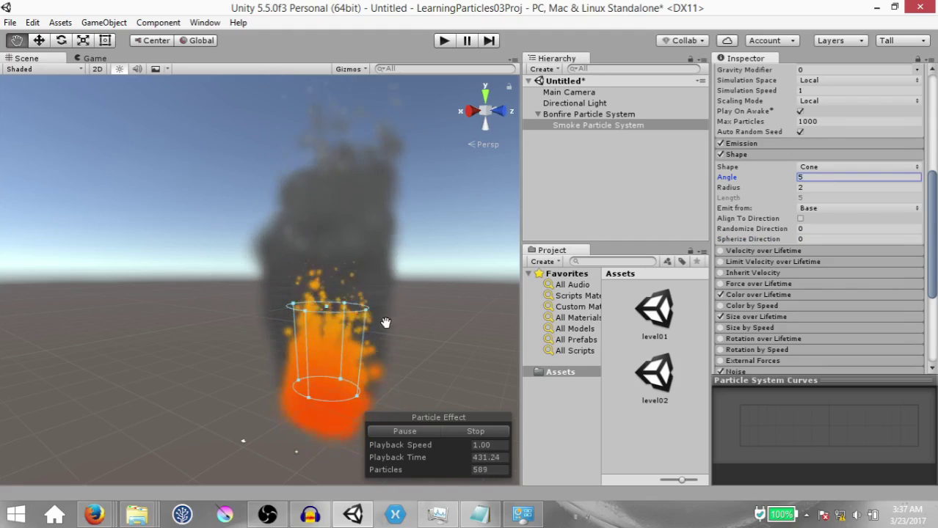
click(772, 155)
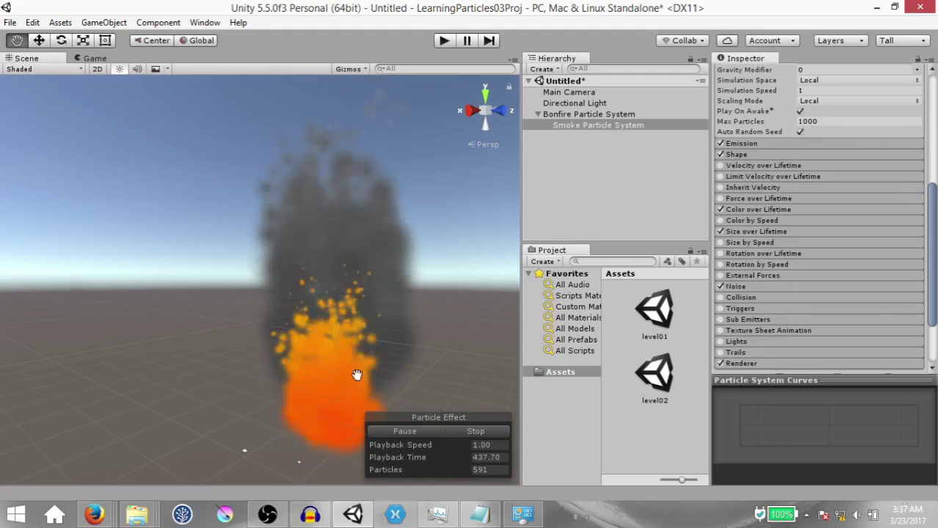
drag(360, 373, 315, 349)
drag(312, 317, 251, 430)
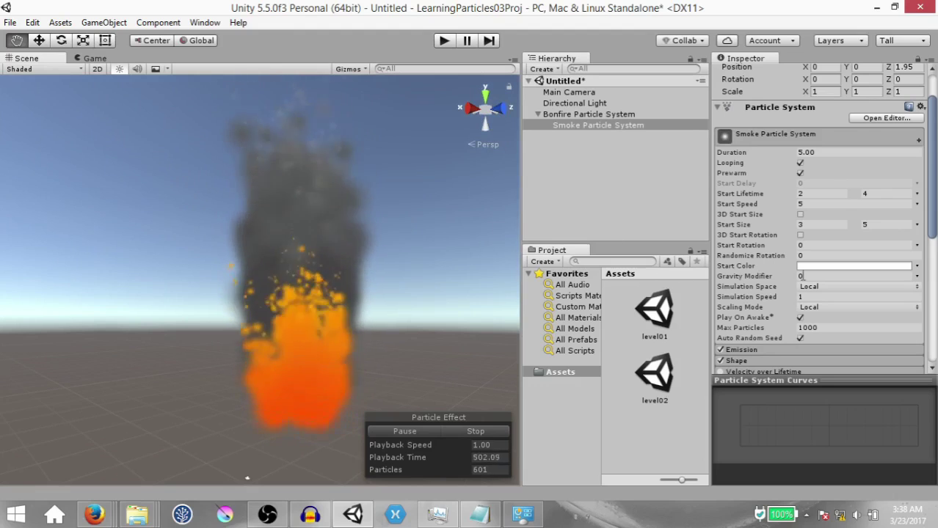
Step: Raise the maximum Start Lifetime of the smoke particles to 5
scroll(760, 274, down, 4)
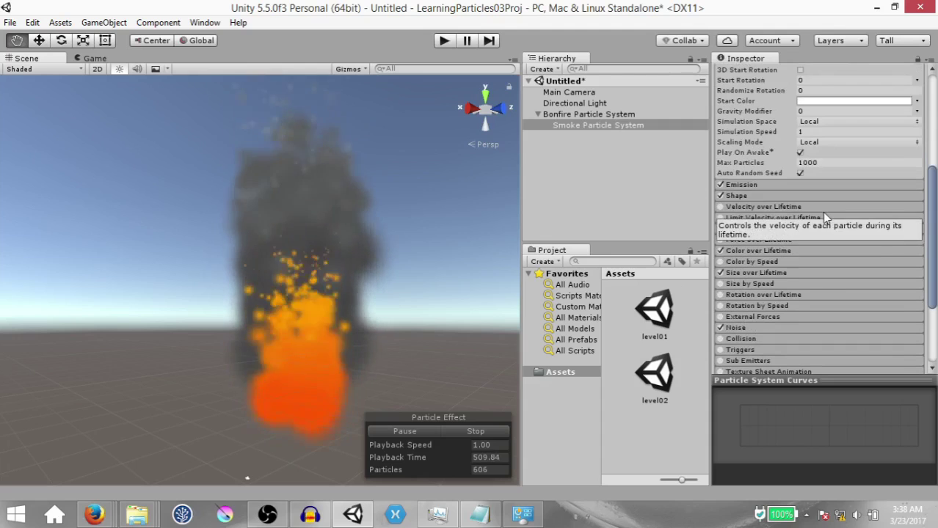
scroll(814, 235, up, 3)
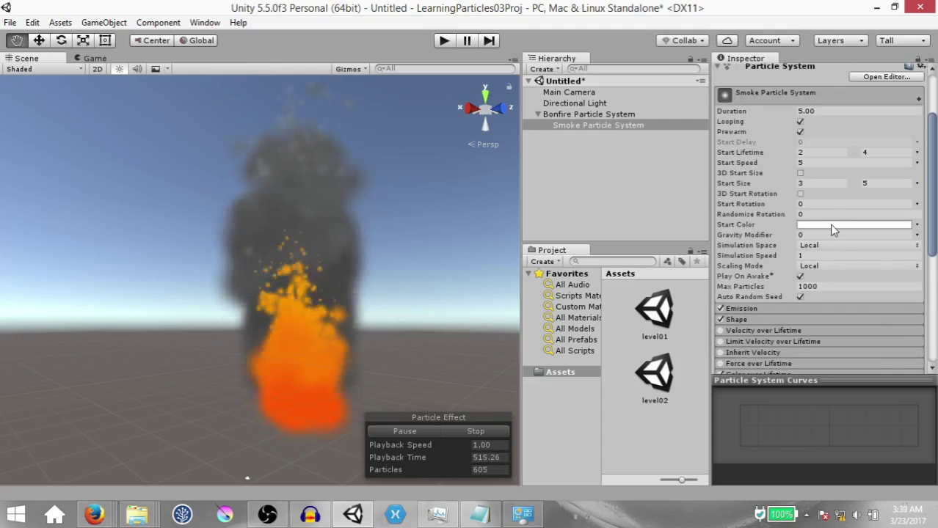
drag(268, 283, 287, 284)
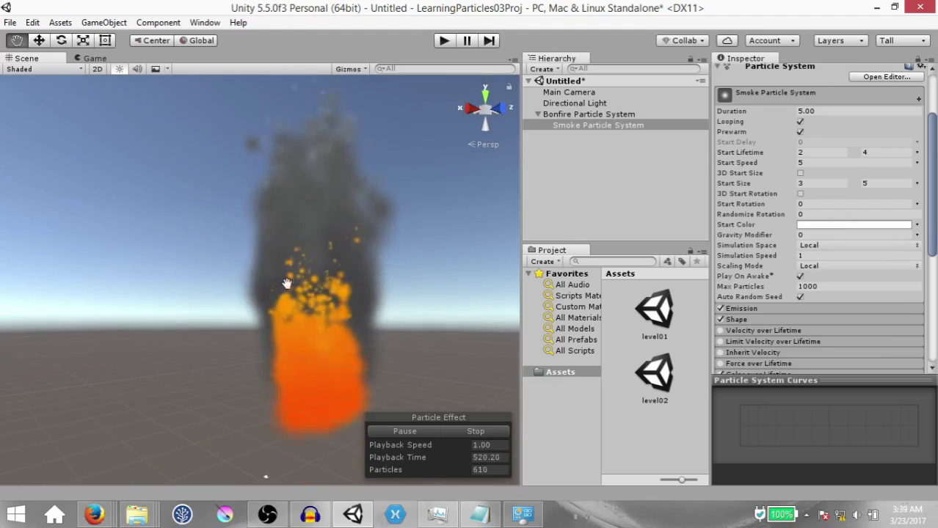
drag(363, 267, 389, 310)
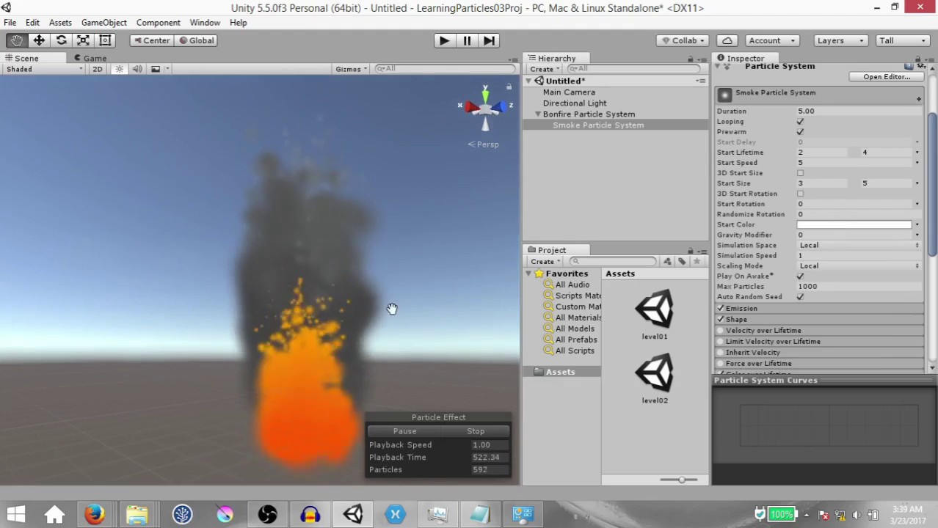
click(890, 153)
text(5)
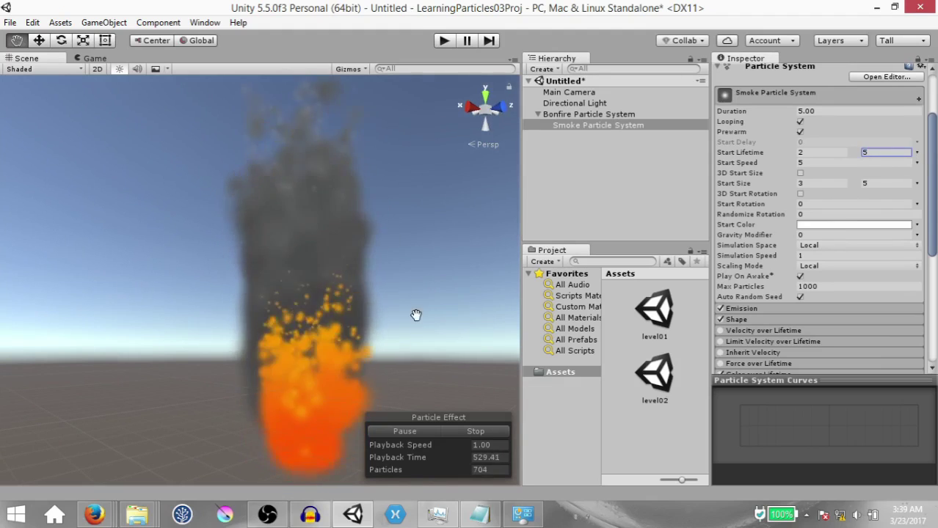
right_drag(416, 314, 370, 243)
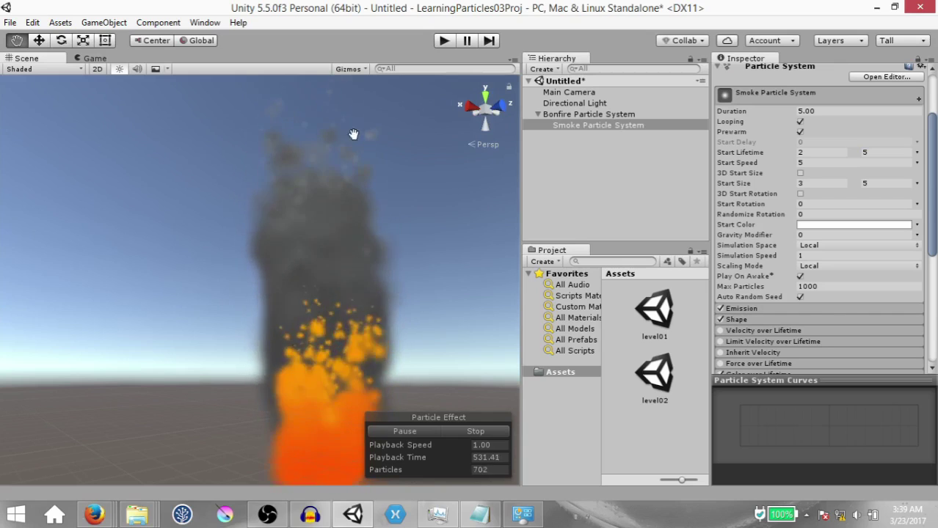
right_drag(352, 134, 411, 191)
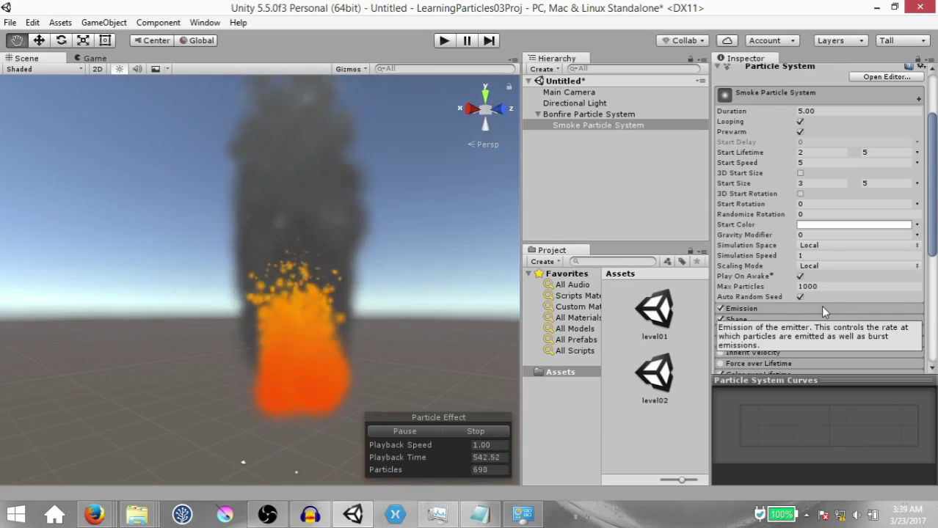
click(820, 308)
click(832, 310)
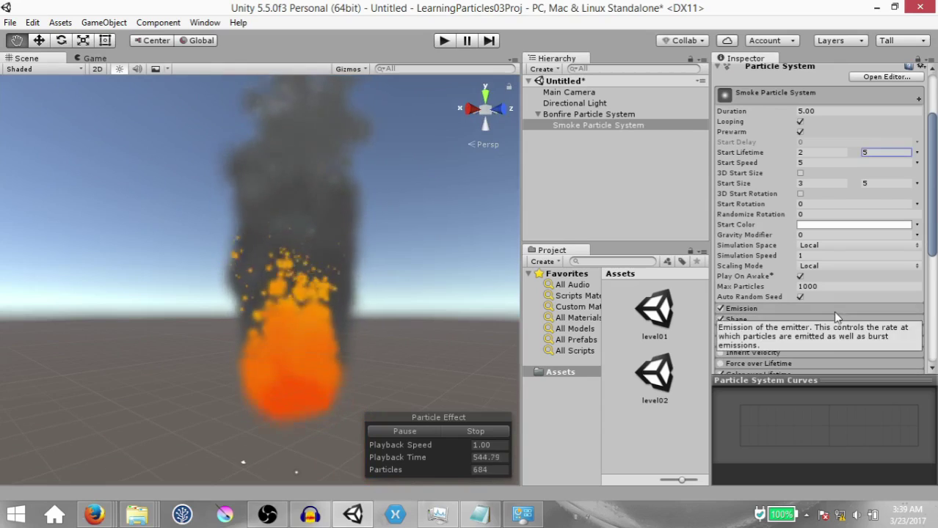
click(314, 334)
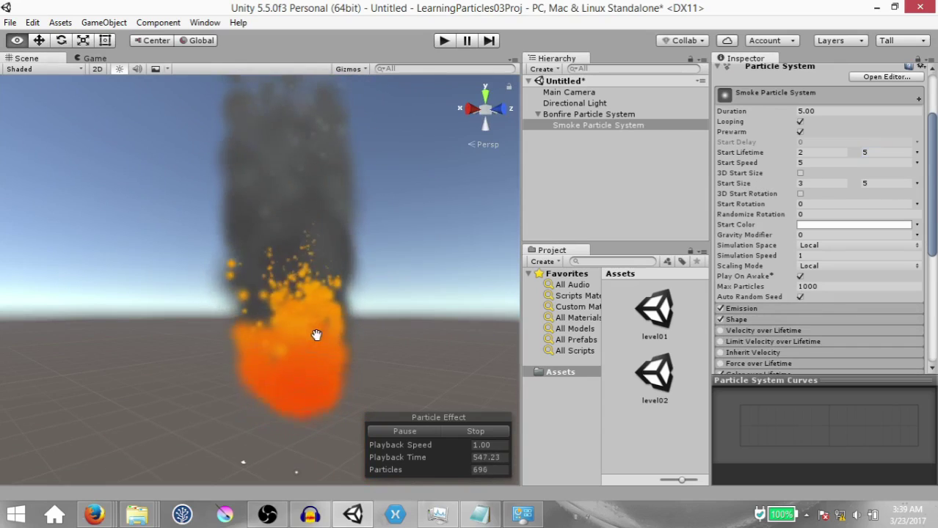
scroll(304, 314, up, 2)
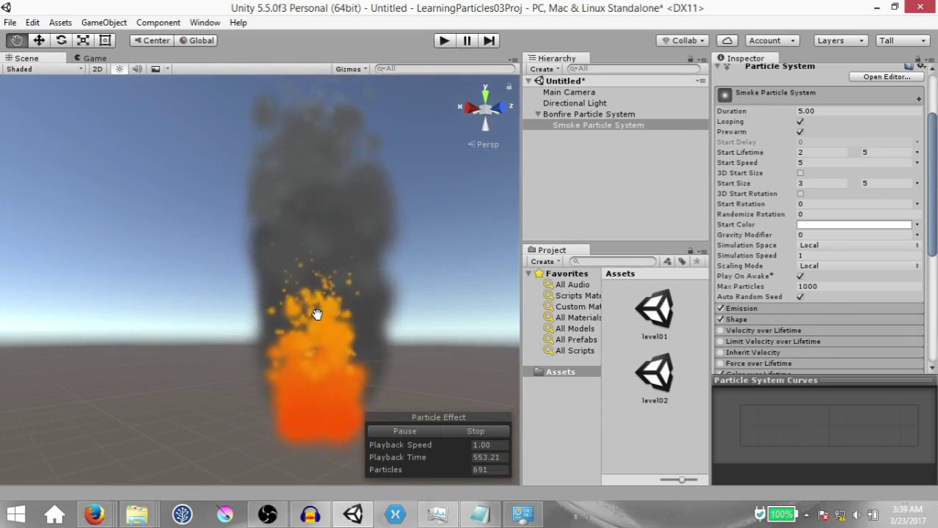
Step: Deactivate the Smoke Particle System object so only the bonfire flames show
click(588, 114)
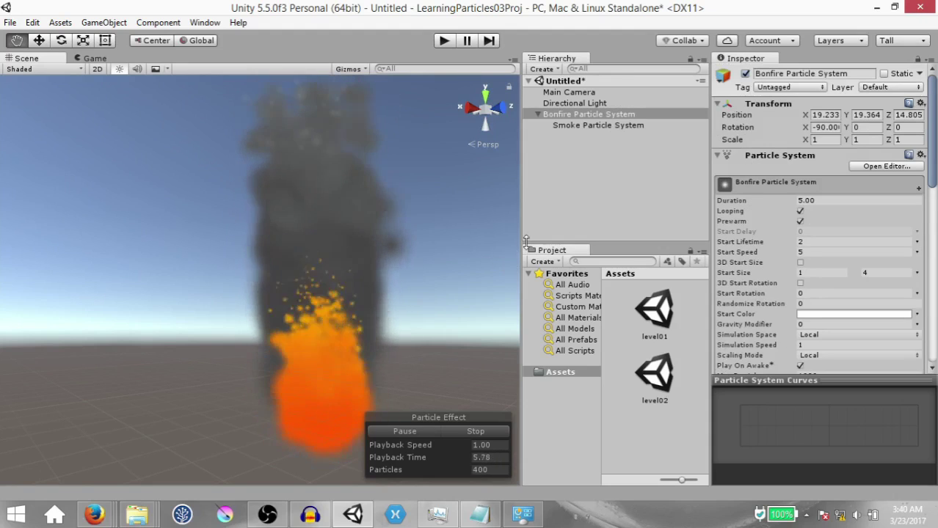
click(611, 126)
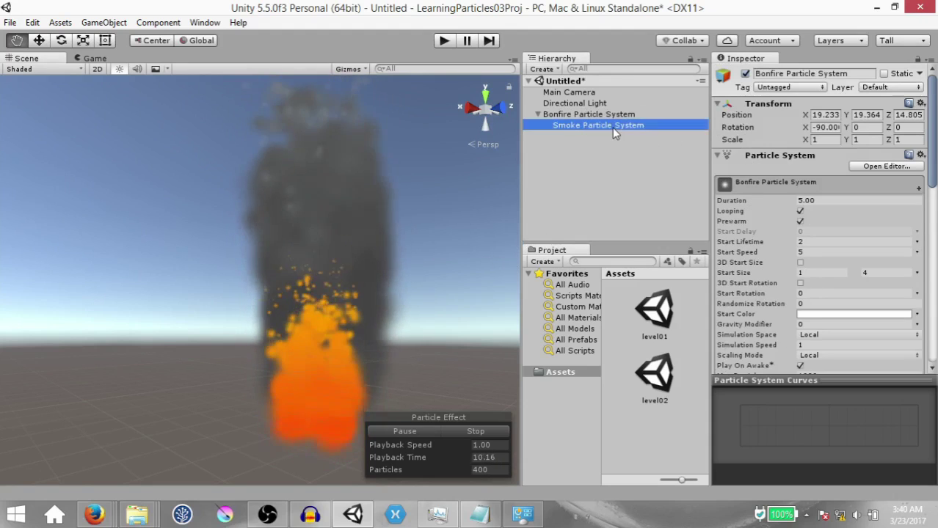
alt+drag(411, 322, 427, 388)
Step: Apply the blue-to-cyan gradient preset to the bonfire's Color over Lifetime and close the gradient
click(636, 117)
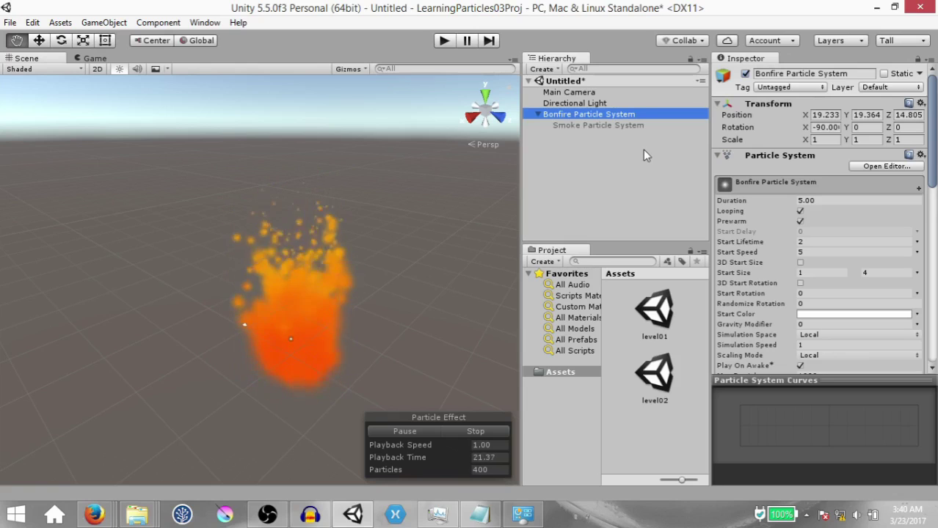
scroll(763, 253, down, 5)
click(793, 258)
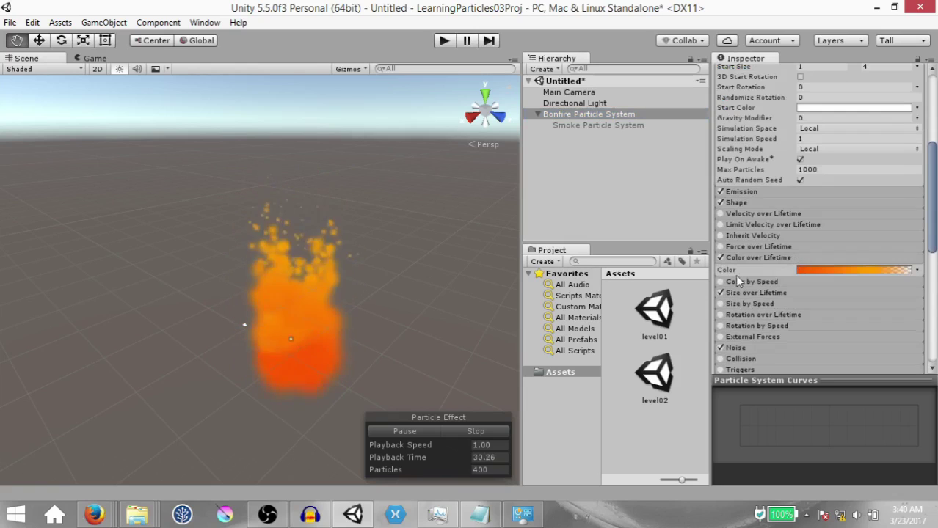
click(842, 273)
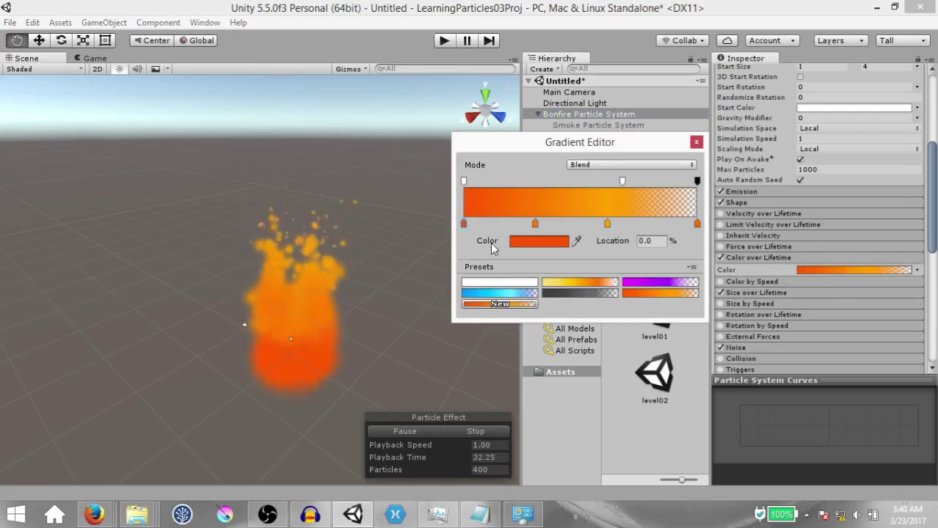
click(505, 293)
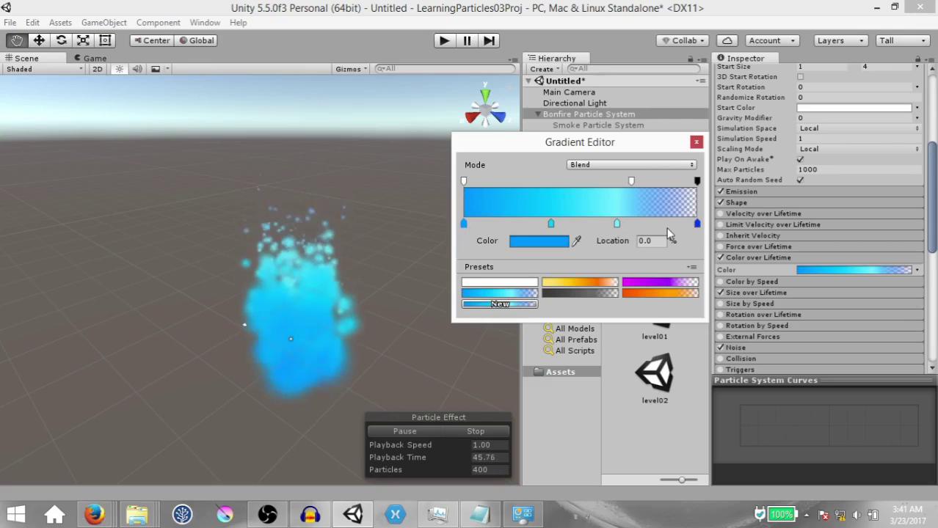
click(696, 142)
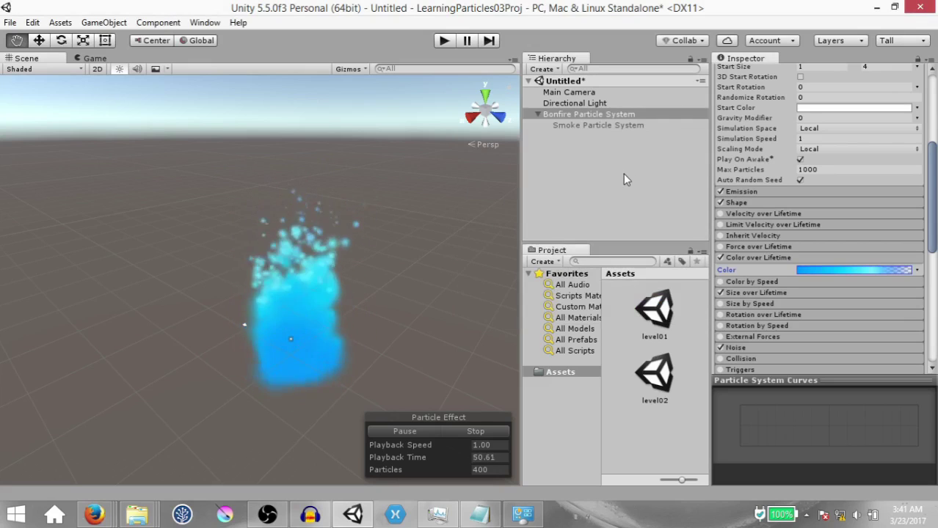
Step: Reactivate the Smoke Particle System and restore the bonfire's orange flame gradient
click(598, 124)
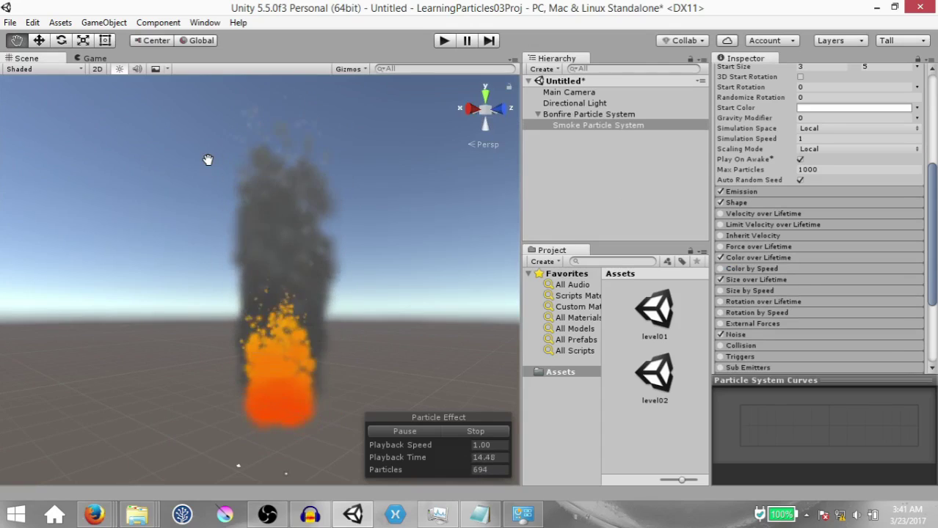